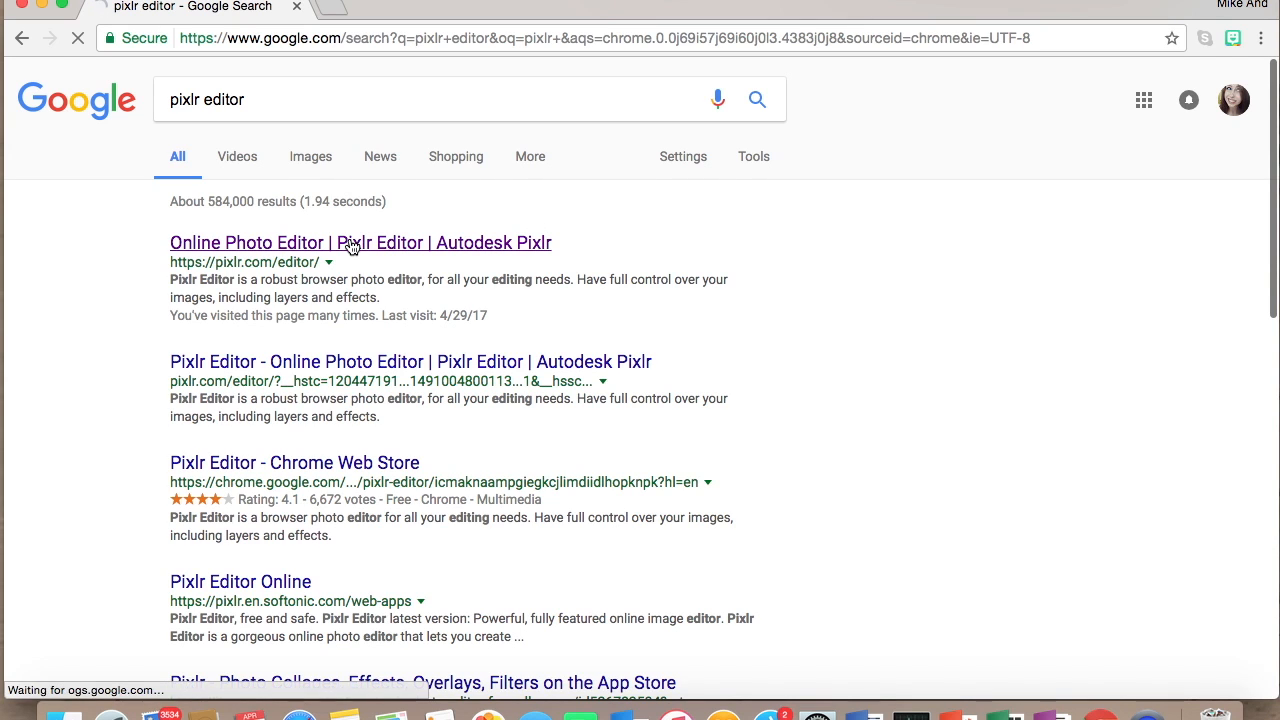
# Step: Open the Pixlr Editor site from the search results
pyautogui.click(352, 247)
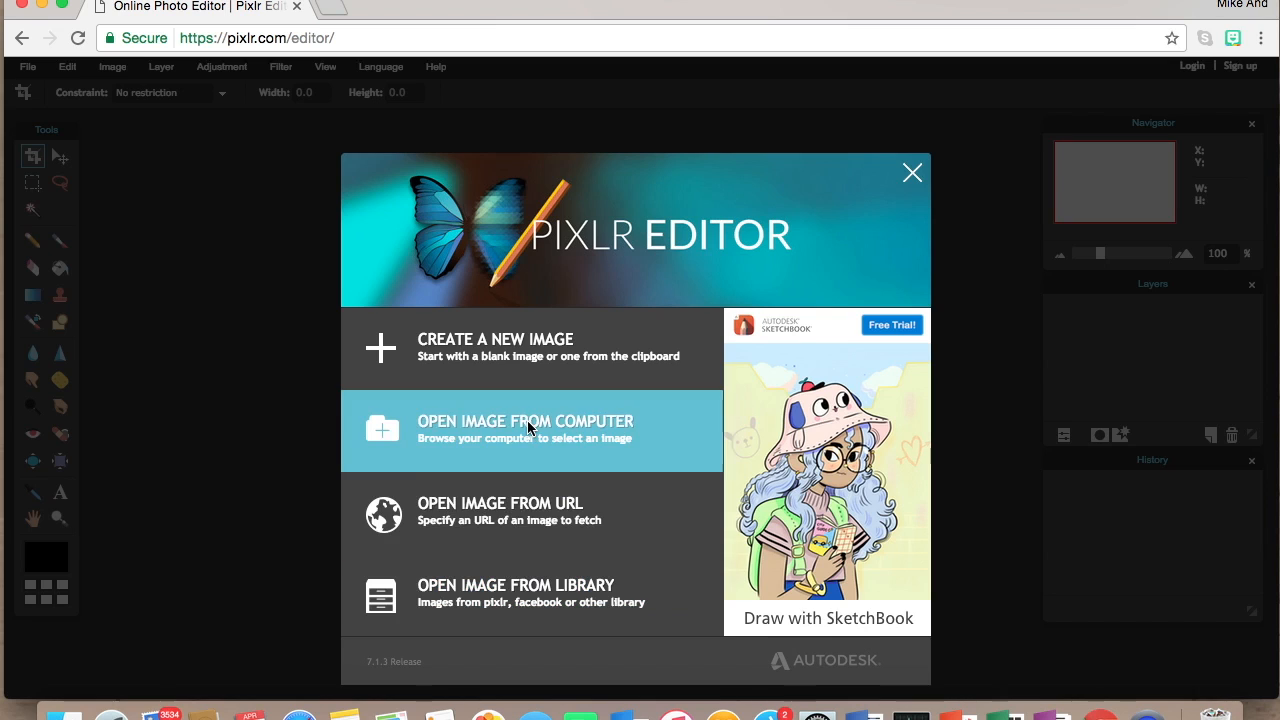
# Step: Search Google in a new browser tab for "butterfly cute simple"
pyautogui.click(331, 12)
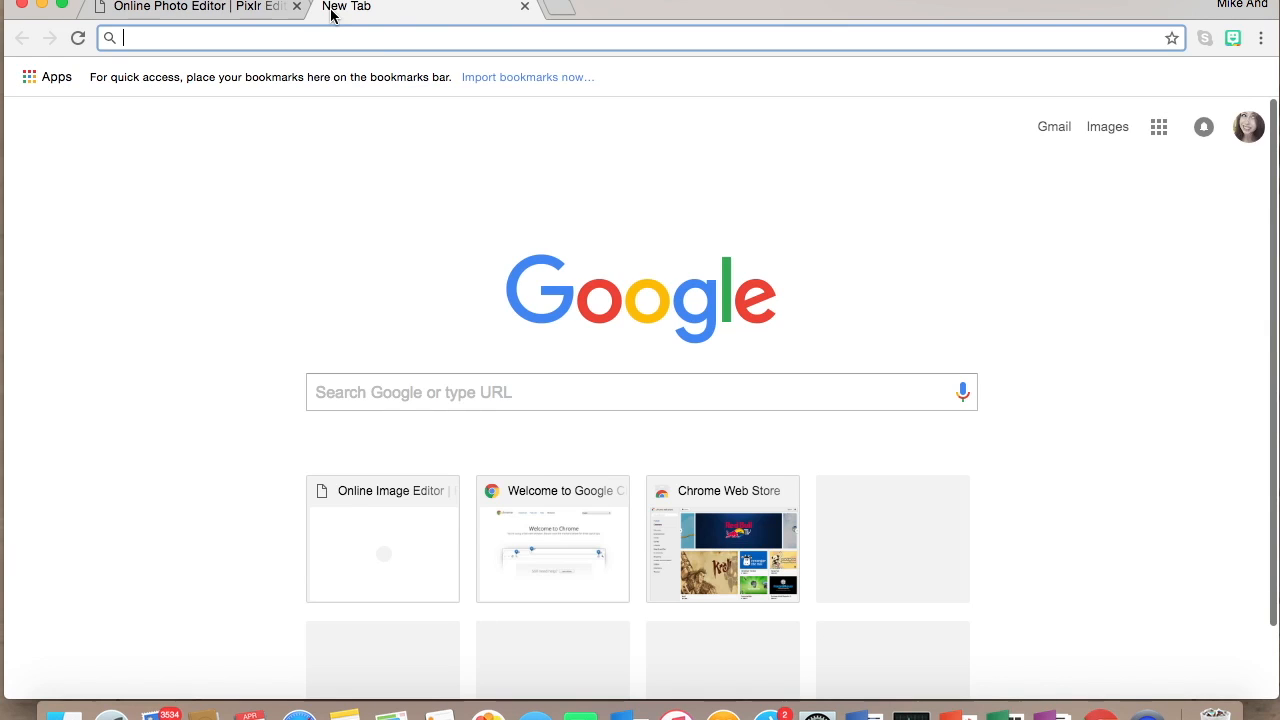
pyautogui.write('butte')
pyautogui.write('rl')
pyautogui.write('y')
pyautogui.press('BackSpace')
pyautogui.press('BackSpace')
pyautogui.write('fl')
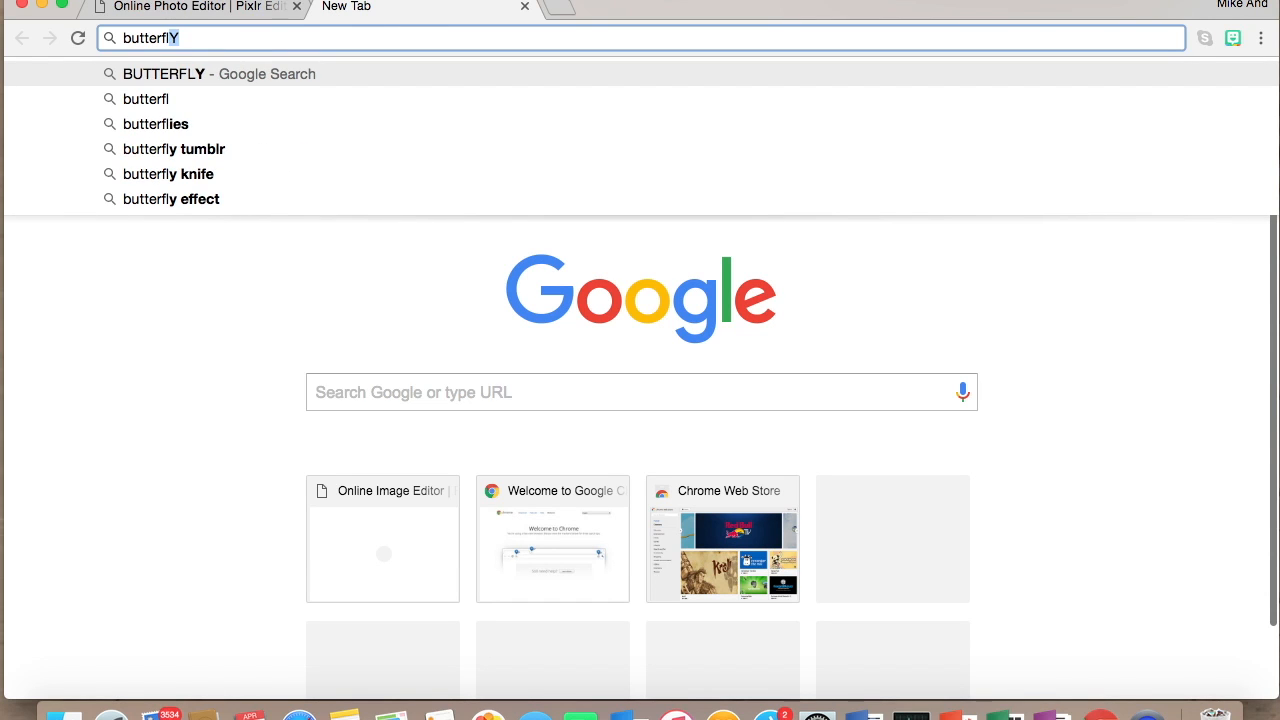
pyautogui.write('y cute simple')
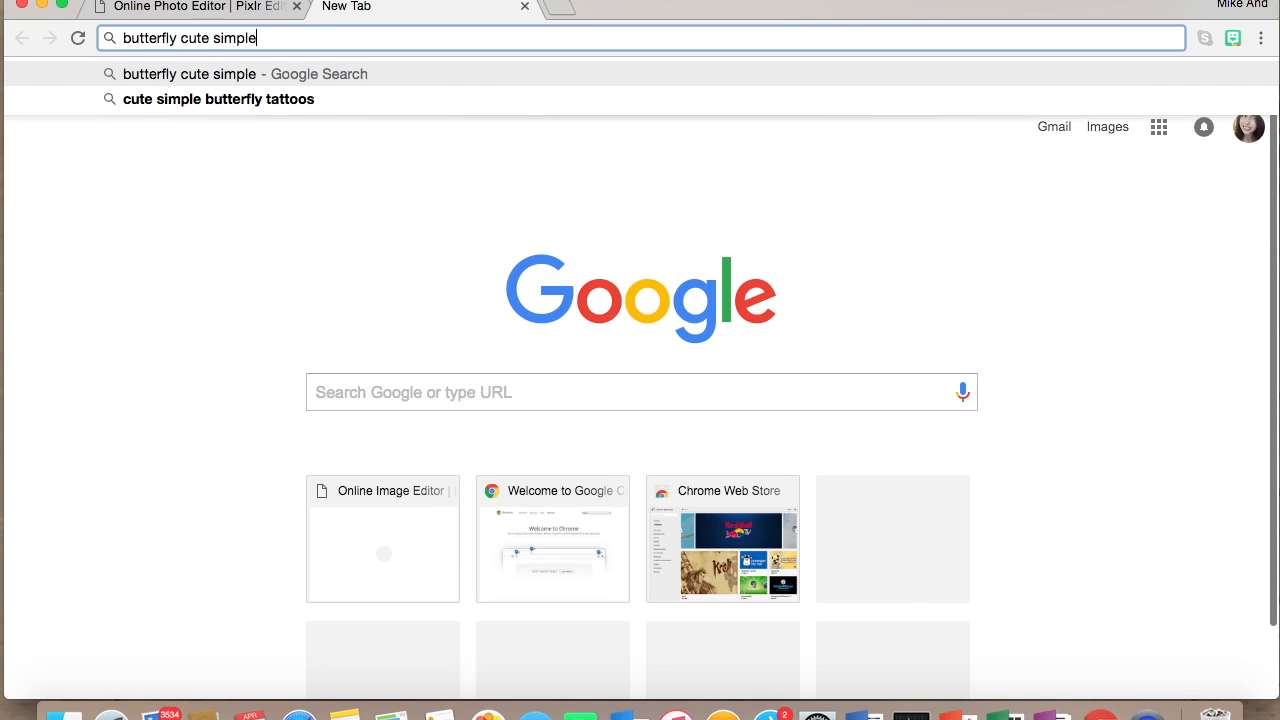
pyautogui.press('Return')
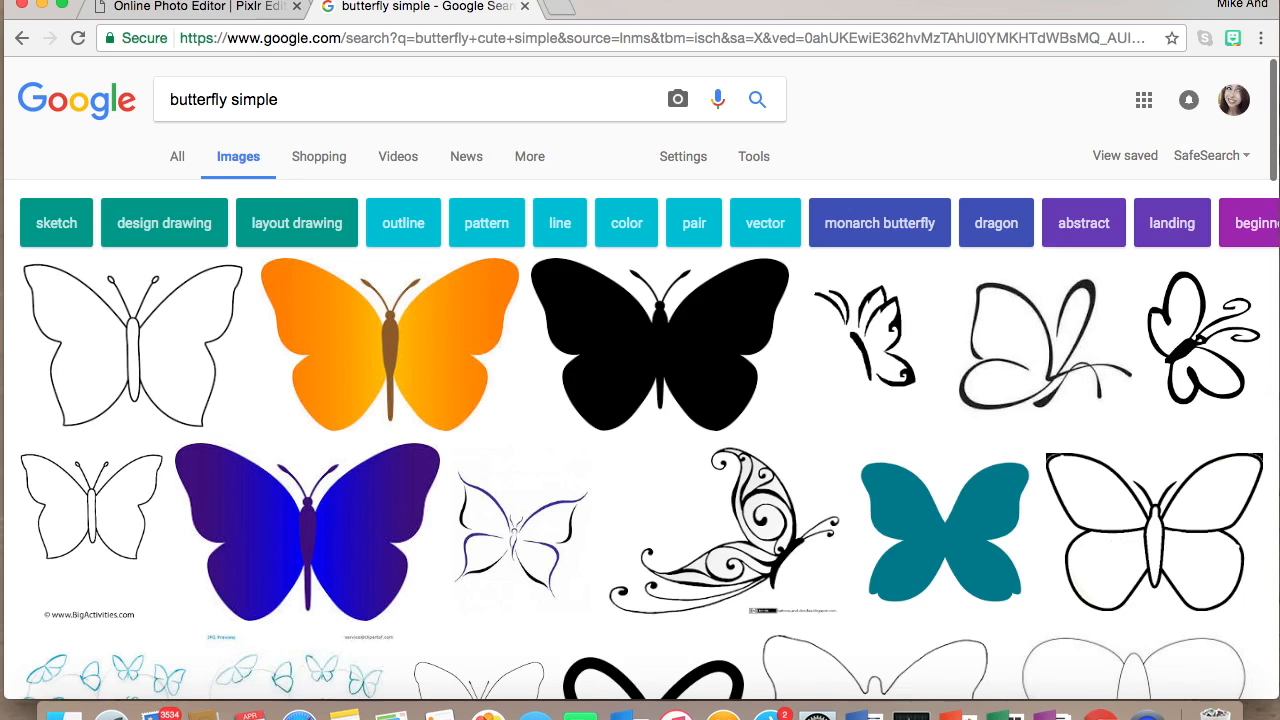
# Step: Look through the butterfly image results and open the plain outline titled "Simple butterfly outline clipart"
pyautogui.scroll(-5, 551, 485)
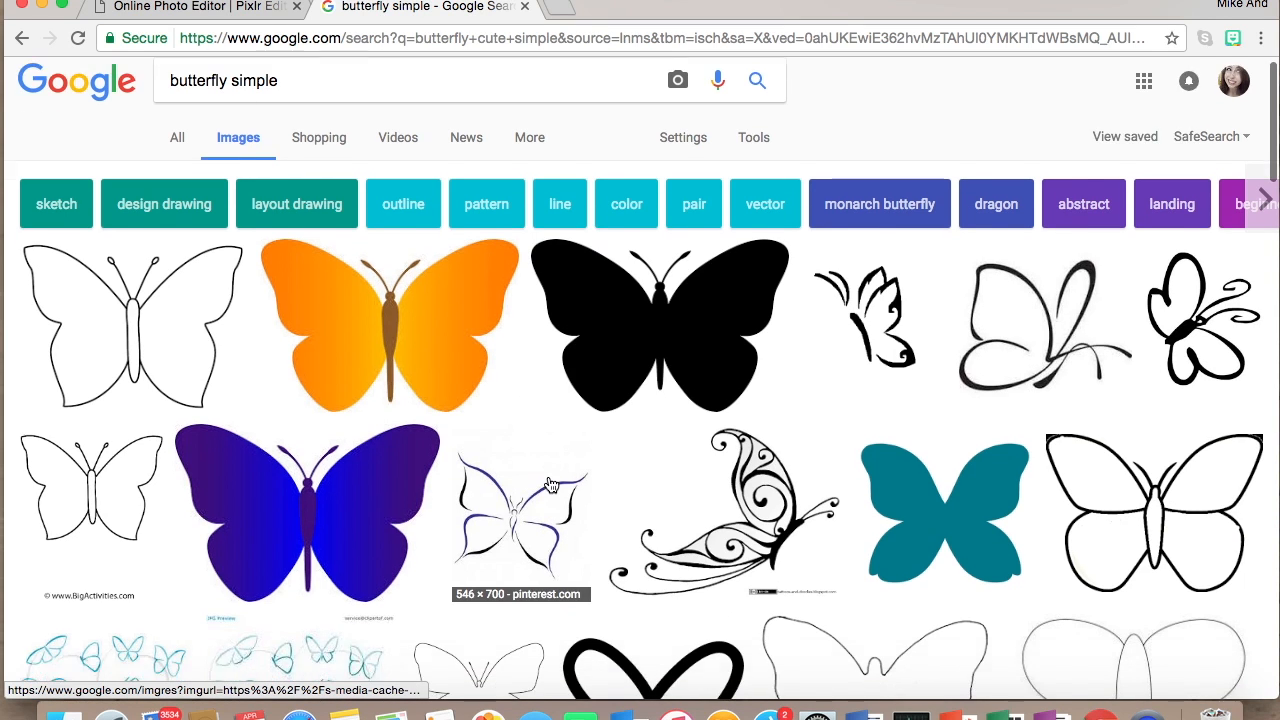
pyautogui.scroll(-6, 551, 485)
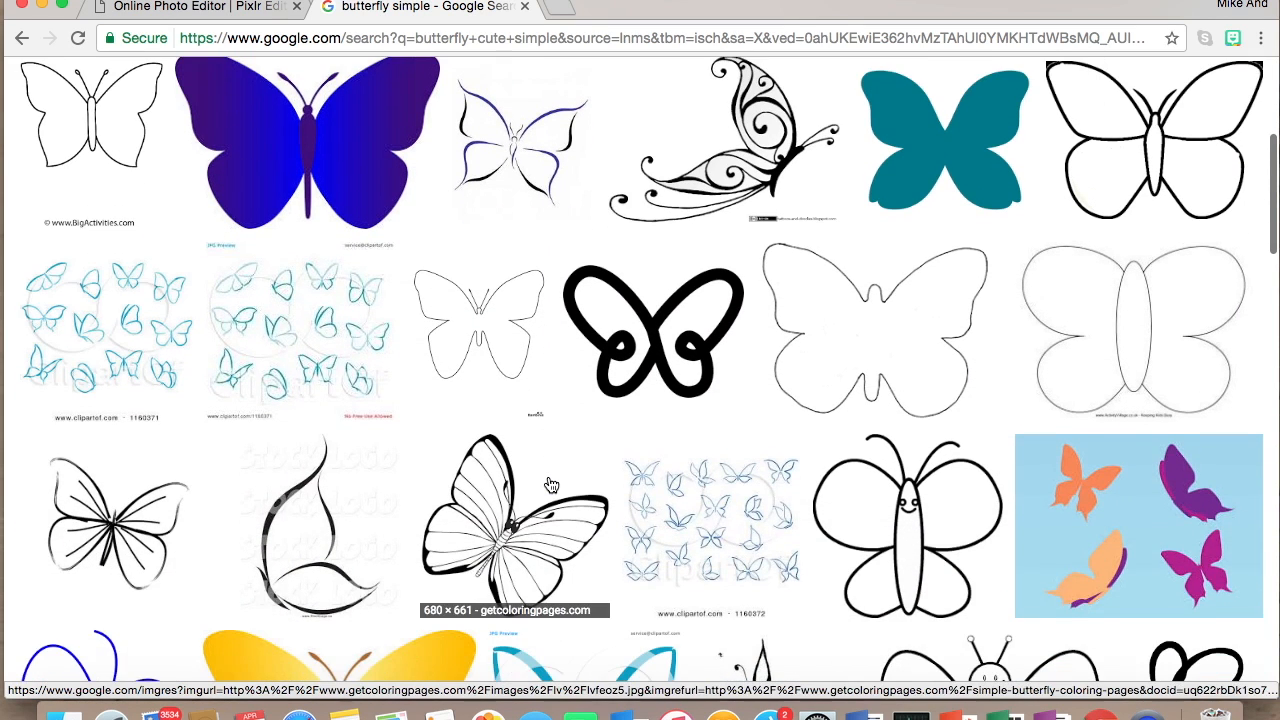
pyautogui.scroll(-9, 551, 485)
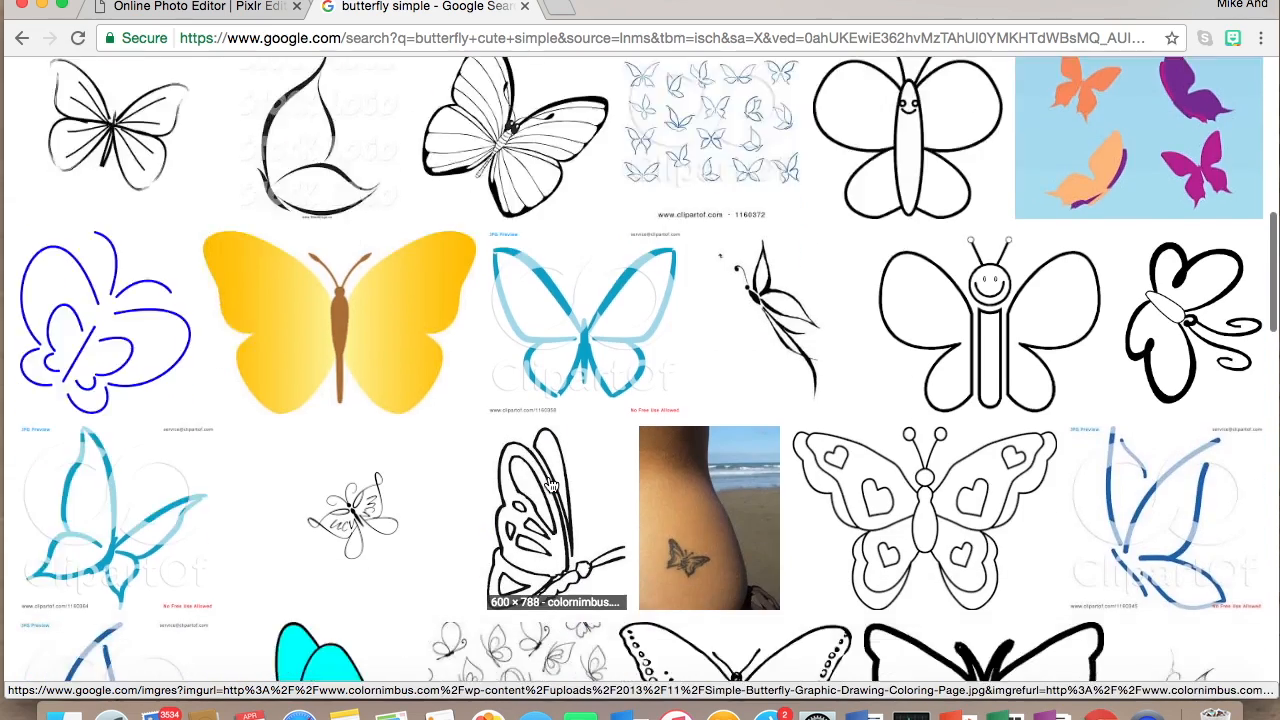
pyautogui.scroll(-10, 551, 485)
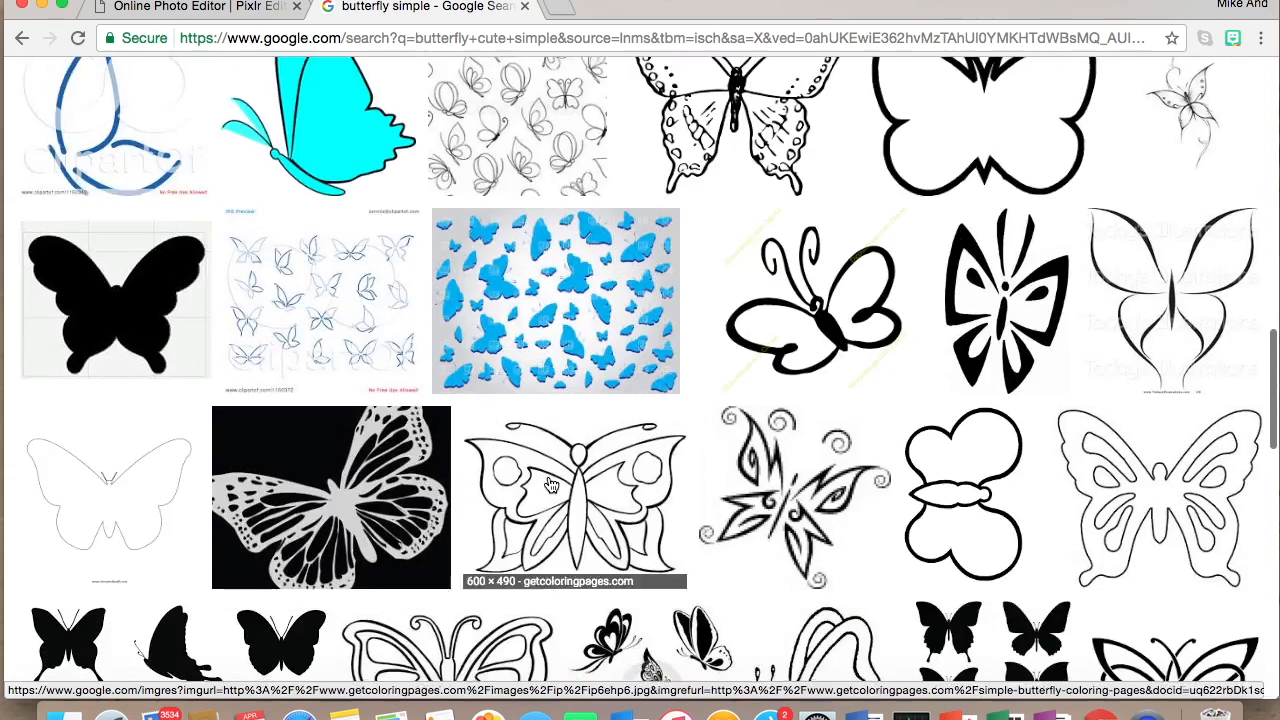
pyautogui.scroll(-3, 548, 477)
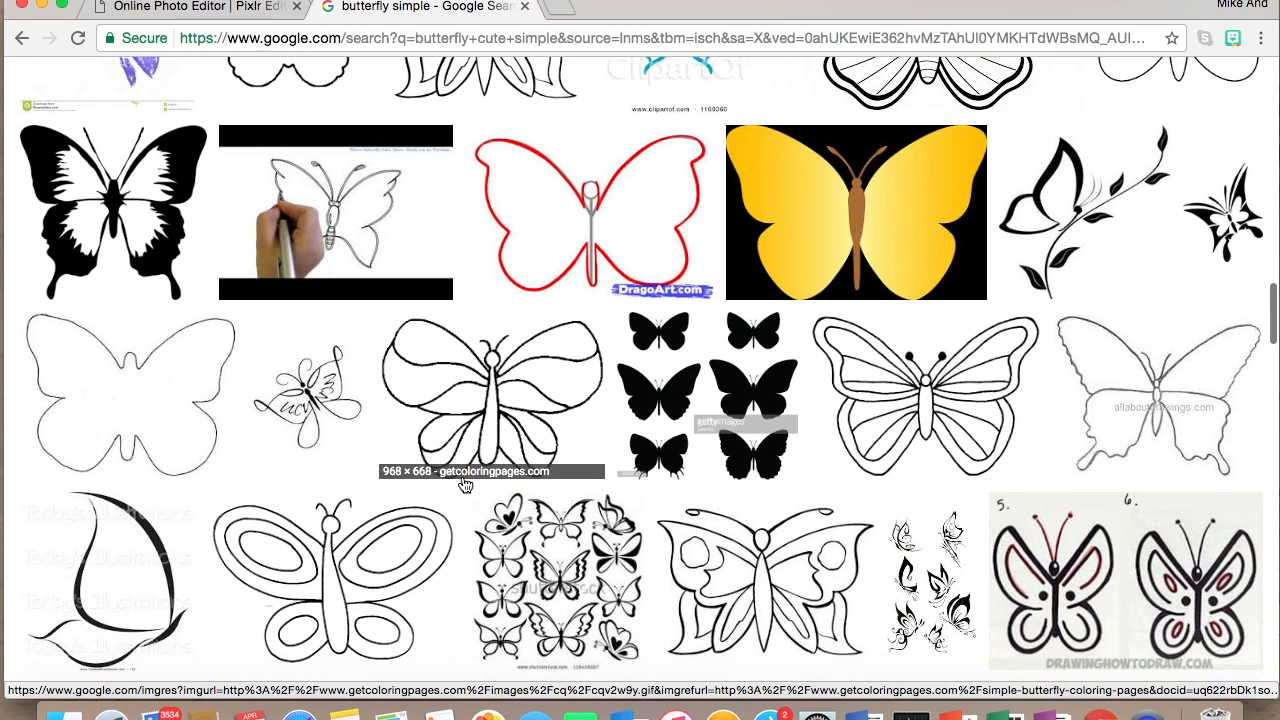
pyautogui.click(141, 405)
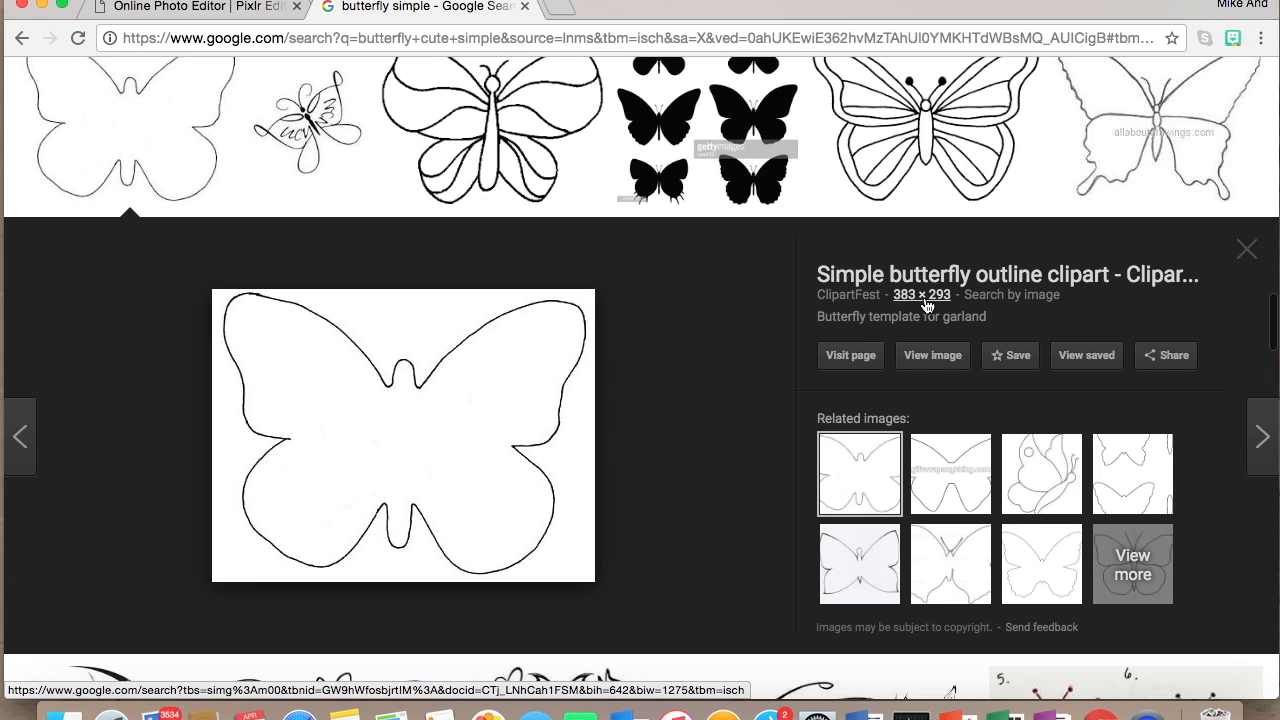
# Step: Save the butterfly outline to the Desktop as a JPEG image named butterfly and close the image search tab
pyautogui.rightClick(545, 413)
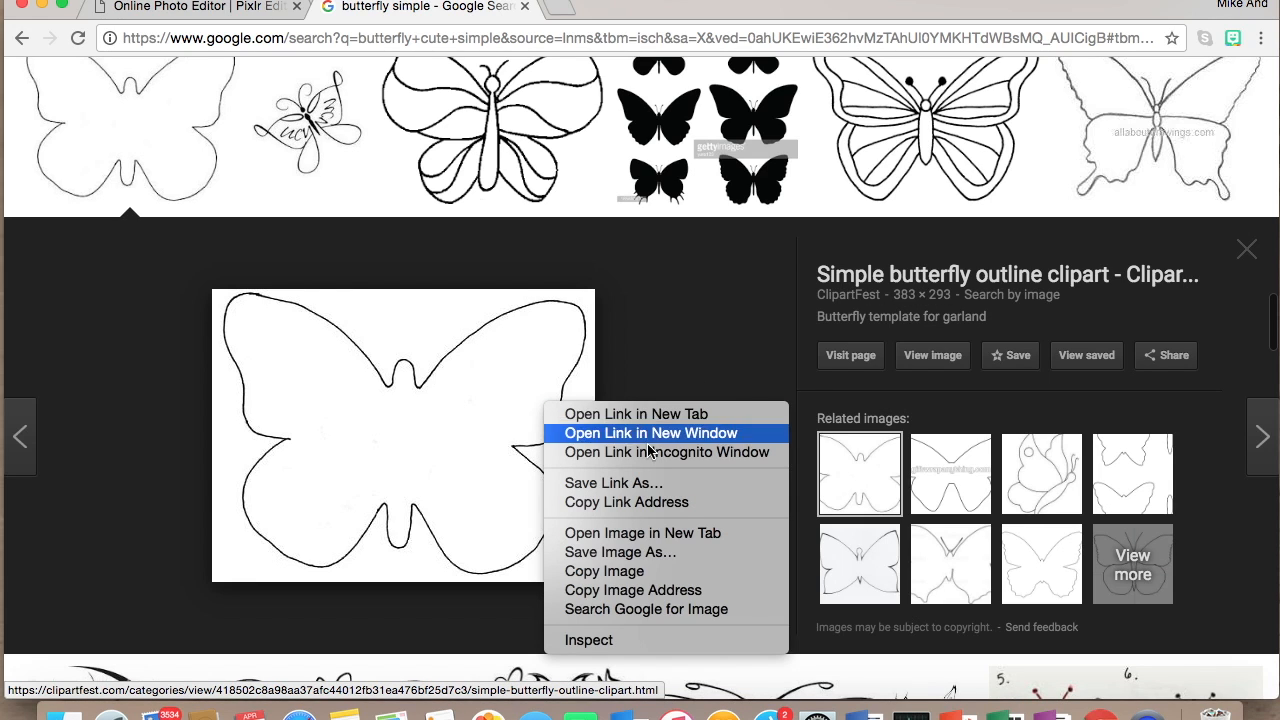
pyautogui.click(658, 552)
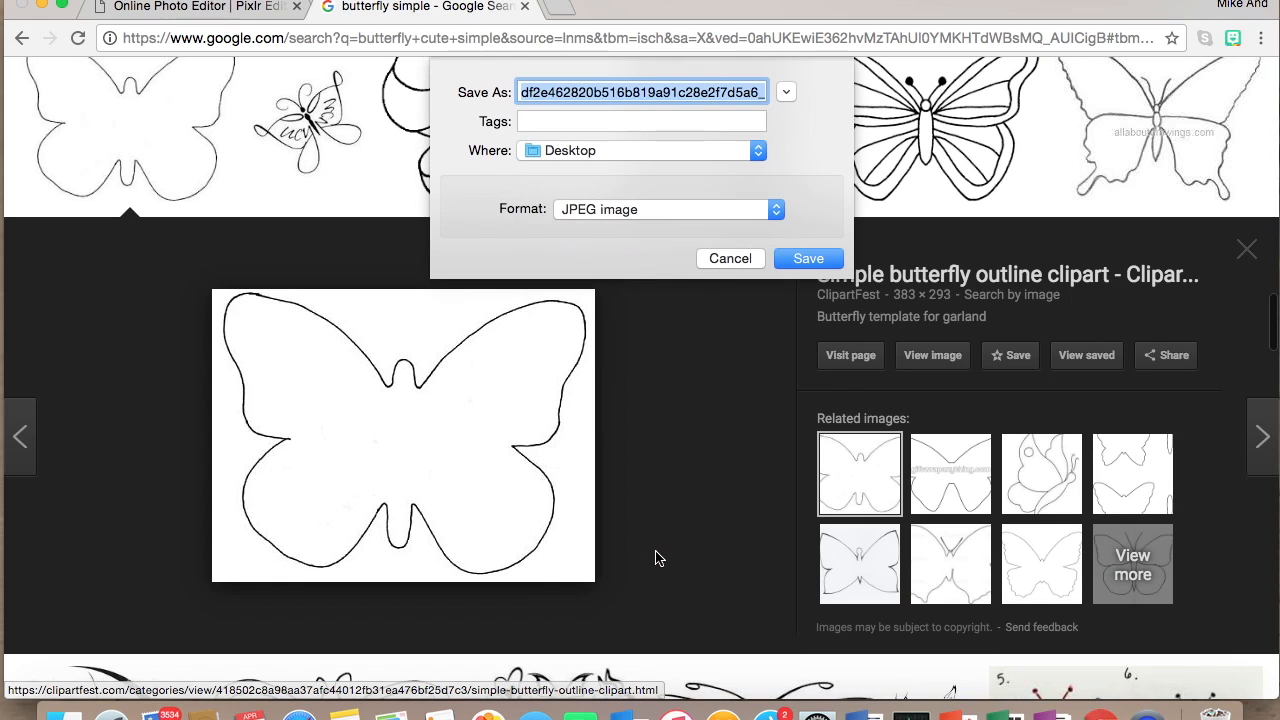
pyautogui.write('butterfly')
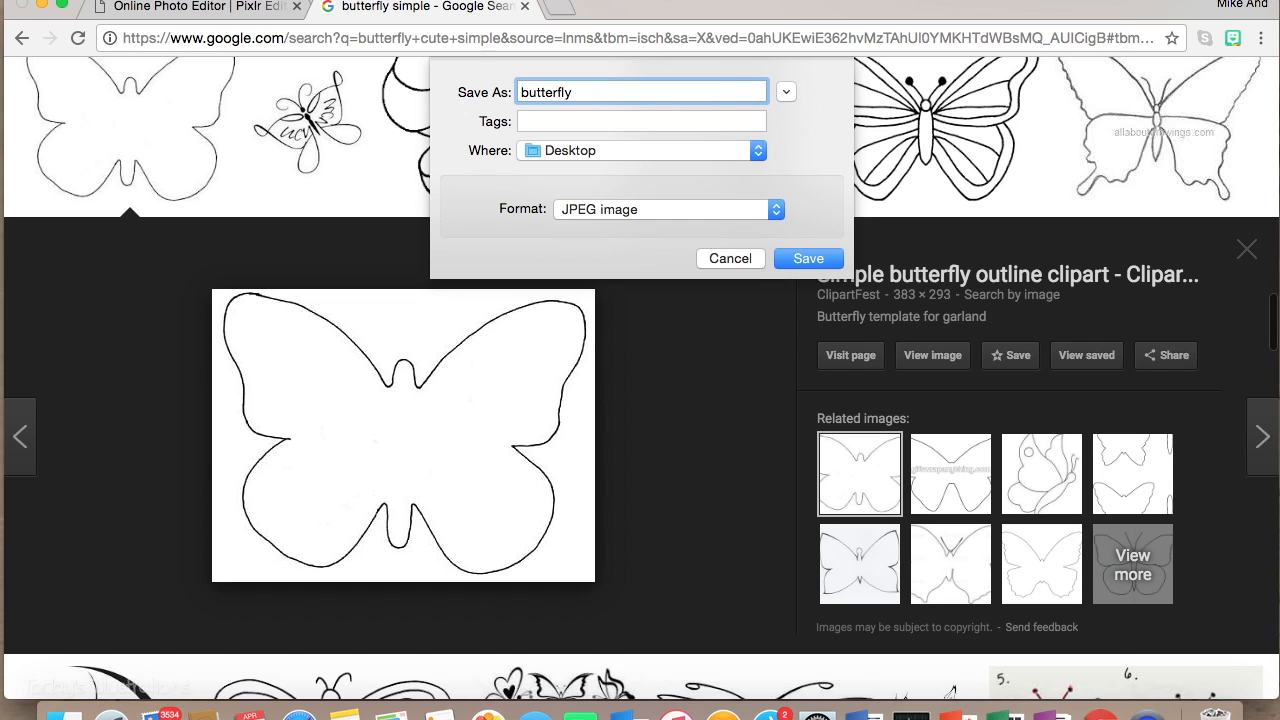
pyautogui.press('Return')
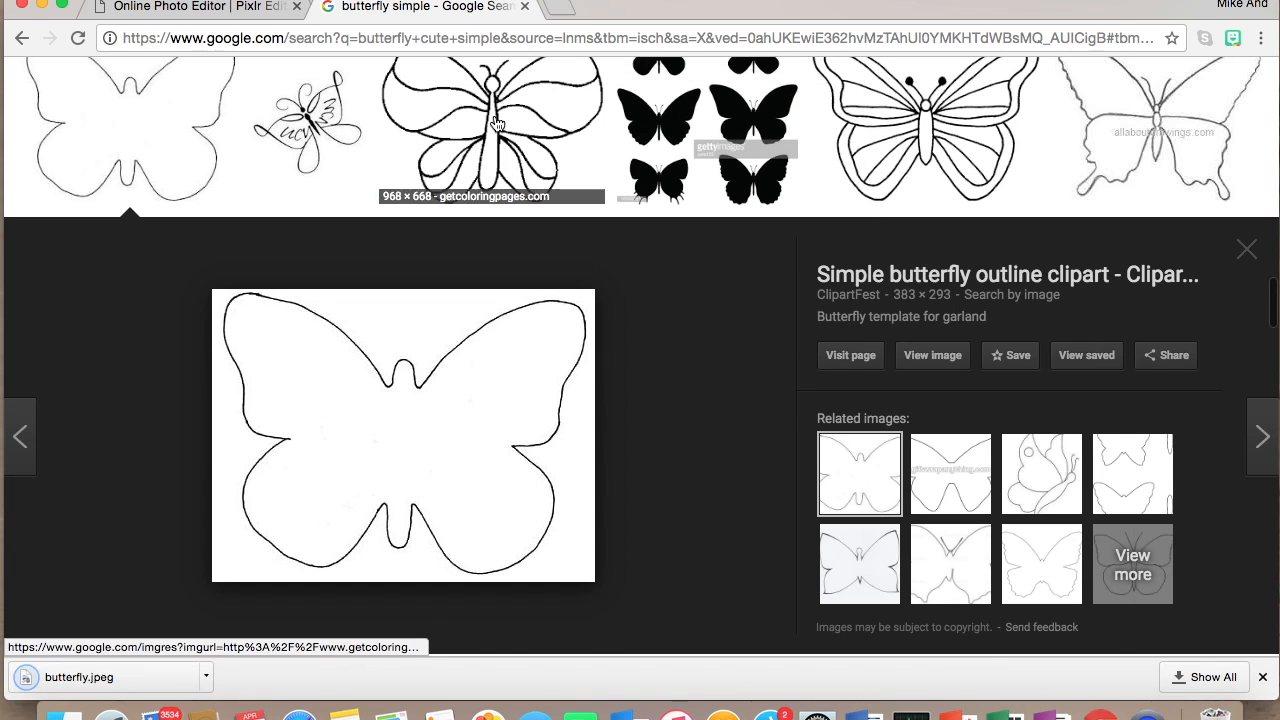
pyautogui.click(524, 8)
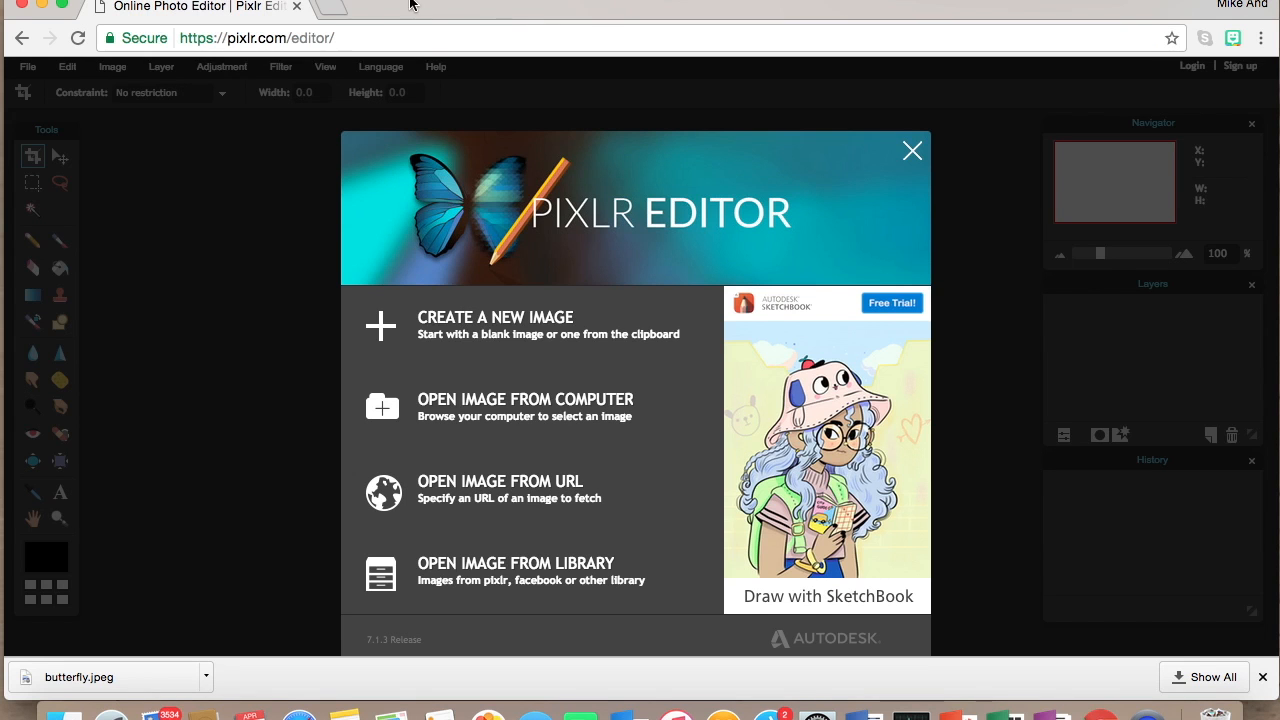
pyautogui.click(517, 344)
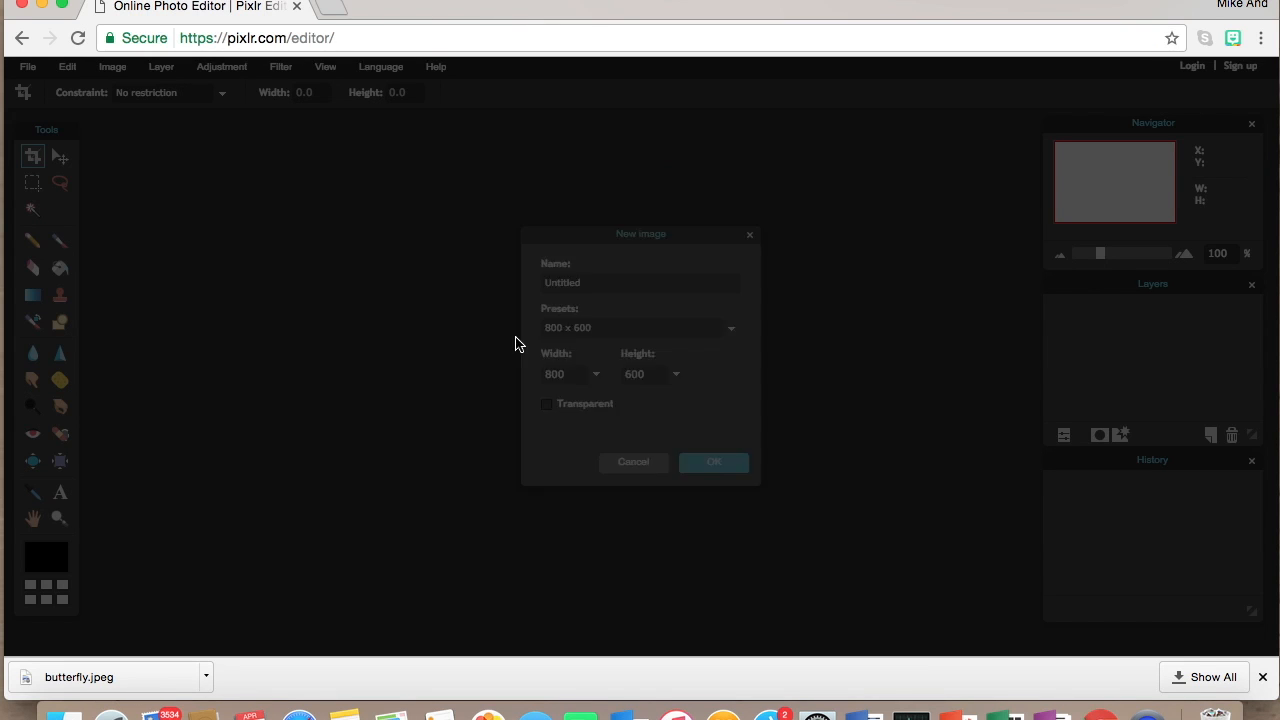
pyautogui.moveTo(571, 378); pyautogui.dragTo(536, 378)
pyautogui.write('1')
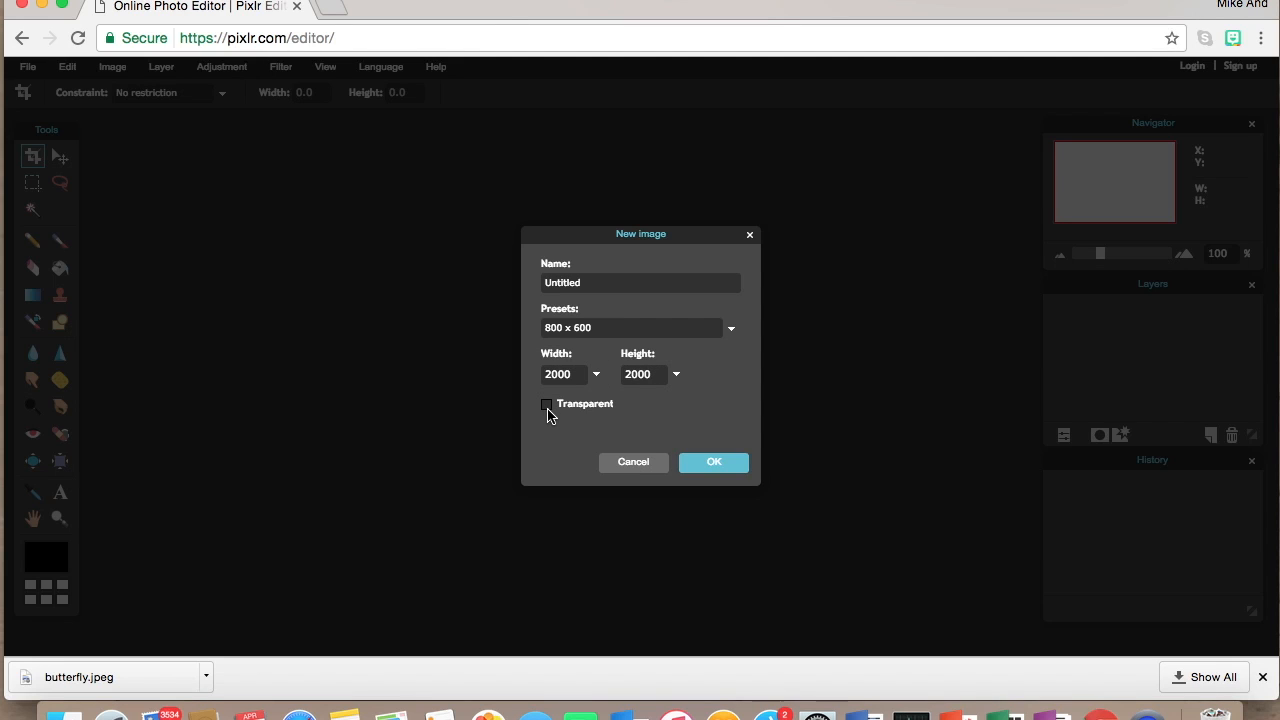
pyautogui.click(697, 466)
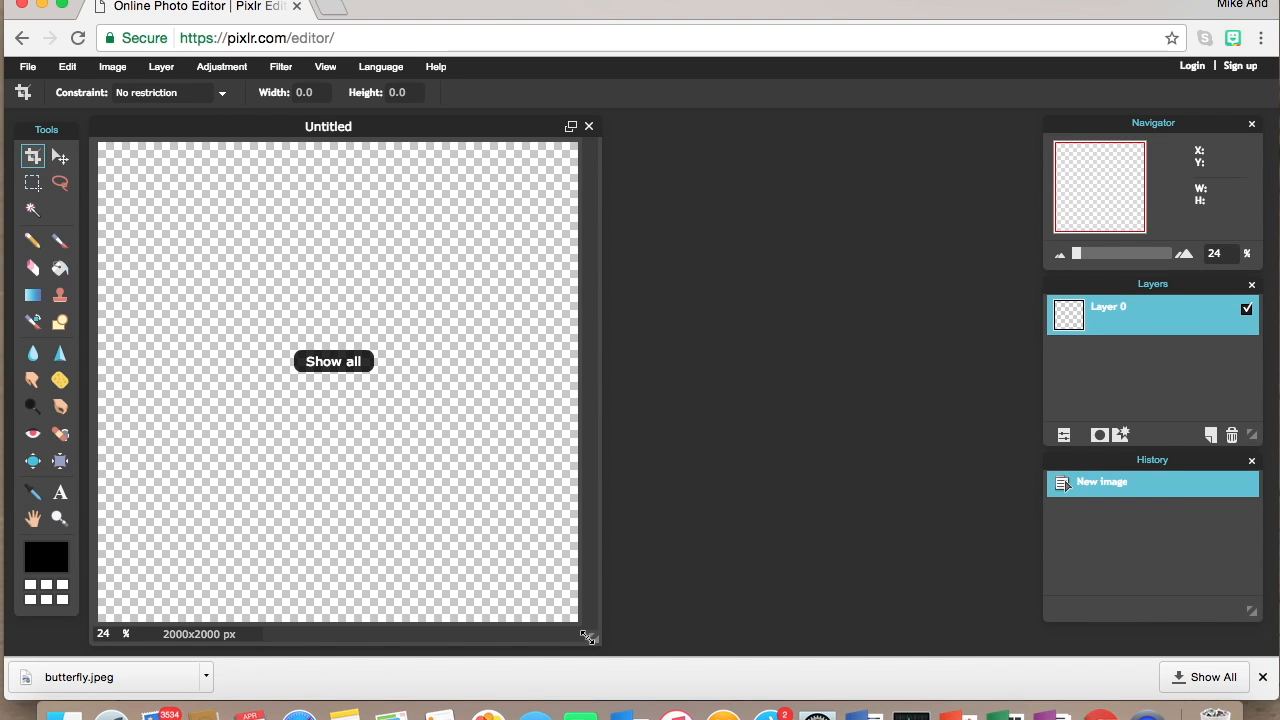
pyautogui.moveTo(588, 637); pyautogui.dragTo(923, 643)
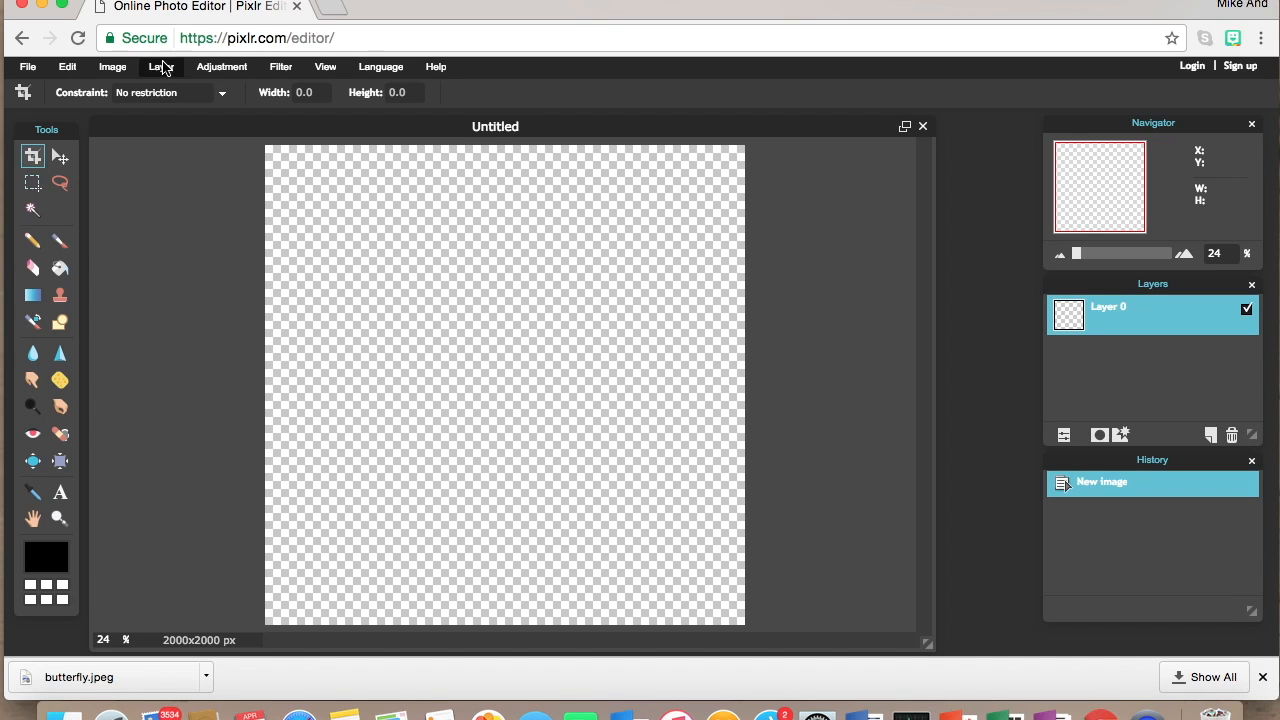
pyautogui.click(923, 127)
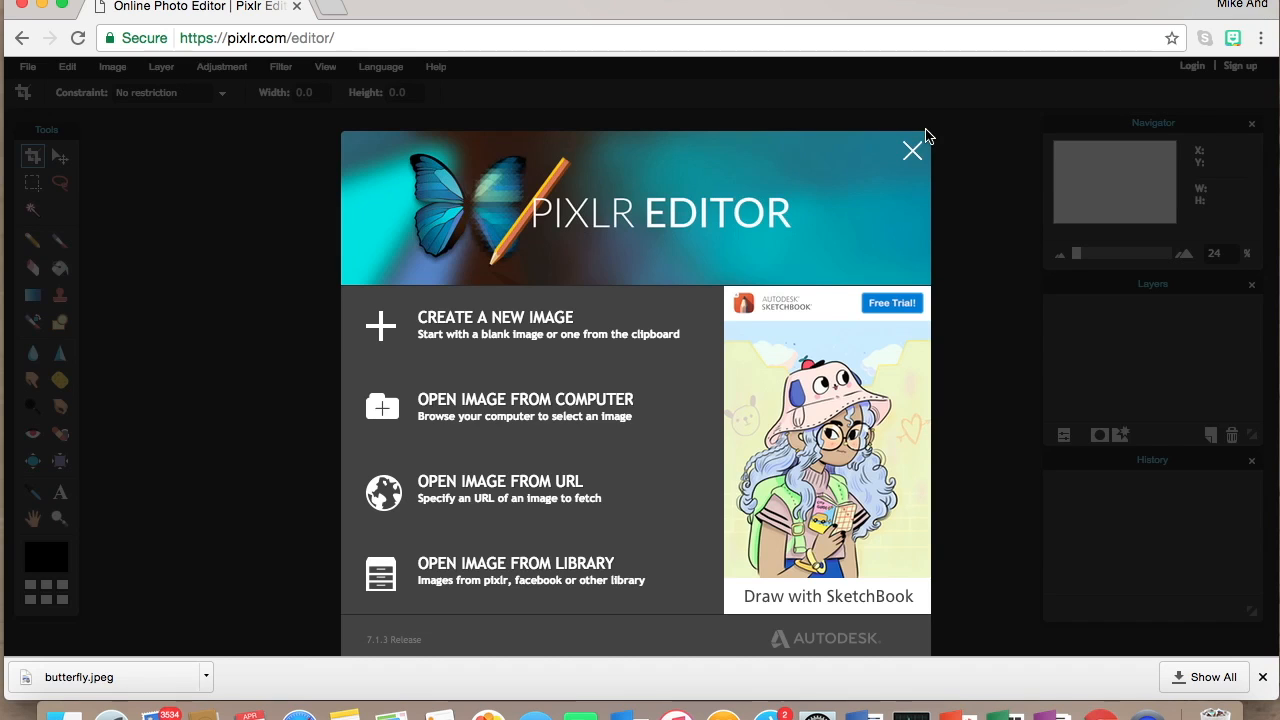
# Step: Open butterfly.jpeg from the computer's Desktop in the editor
pyautogui.click(513, 405)
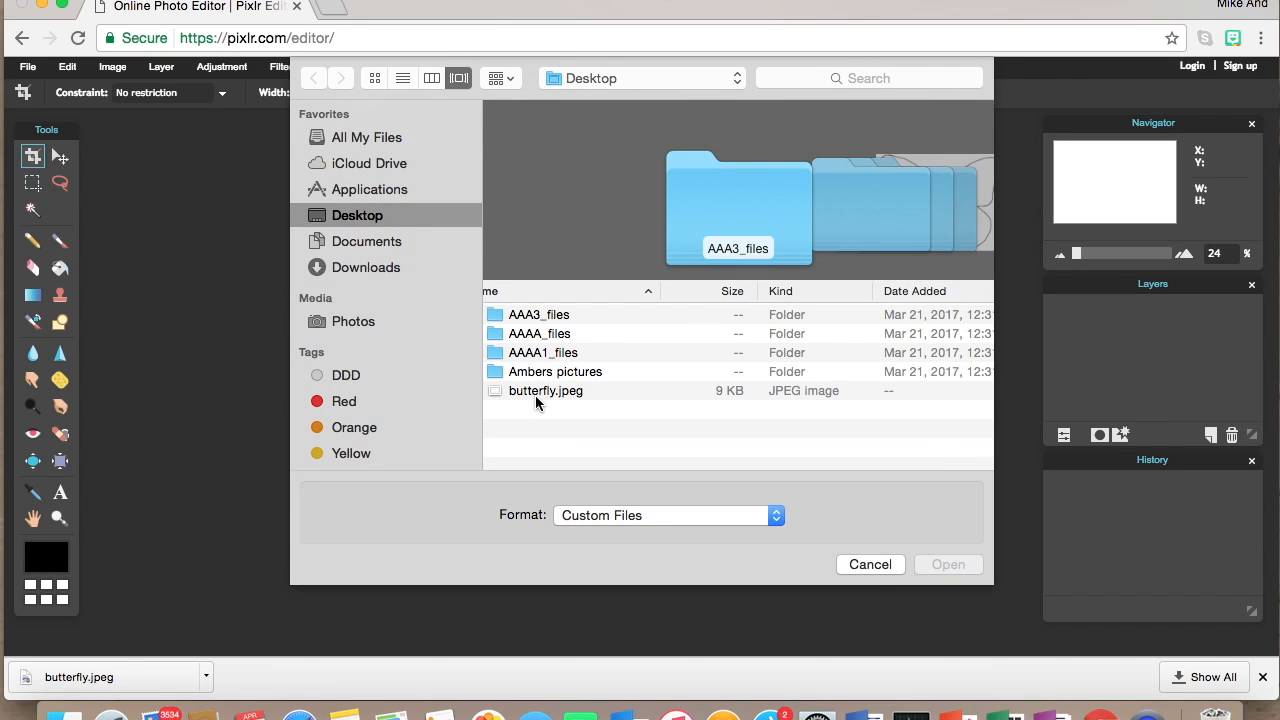
pyautogui.click(540, 391)
pyautogui.click(948, 564)
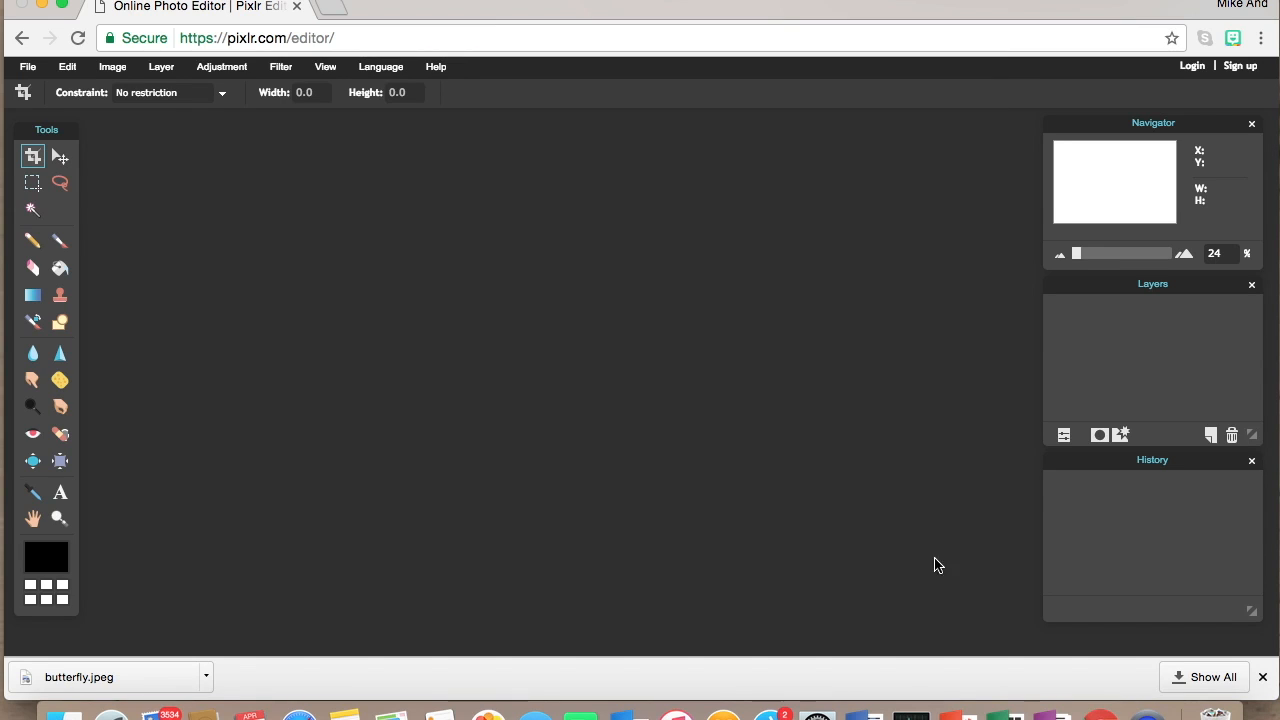
# Step: Select the white area inside the butterfly outline with the Wand tool and copy it
pyautogui.click(33, 211)
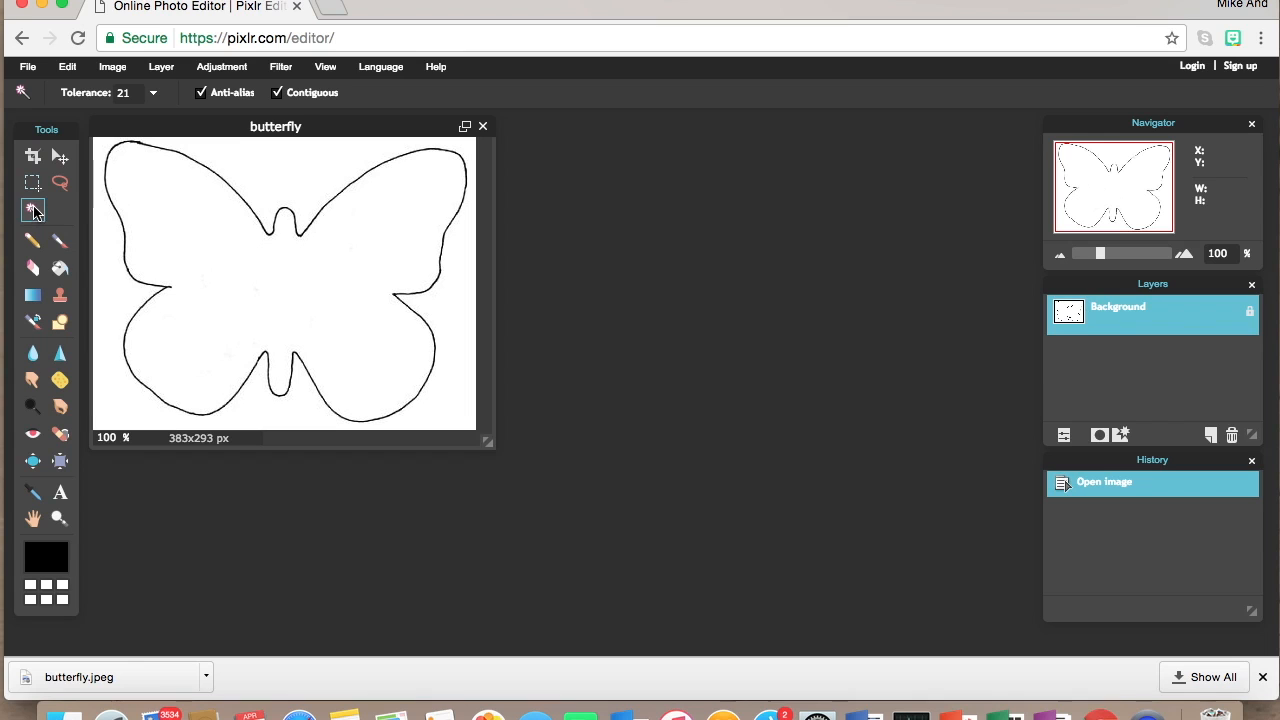
pyautogui.click(188, 241)
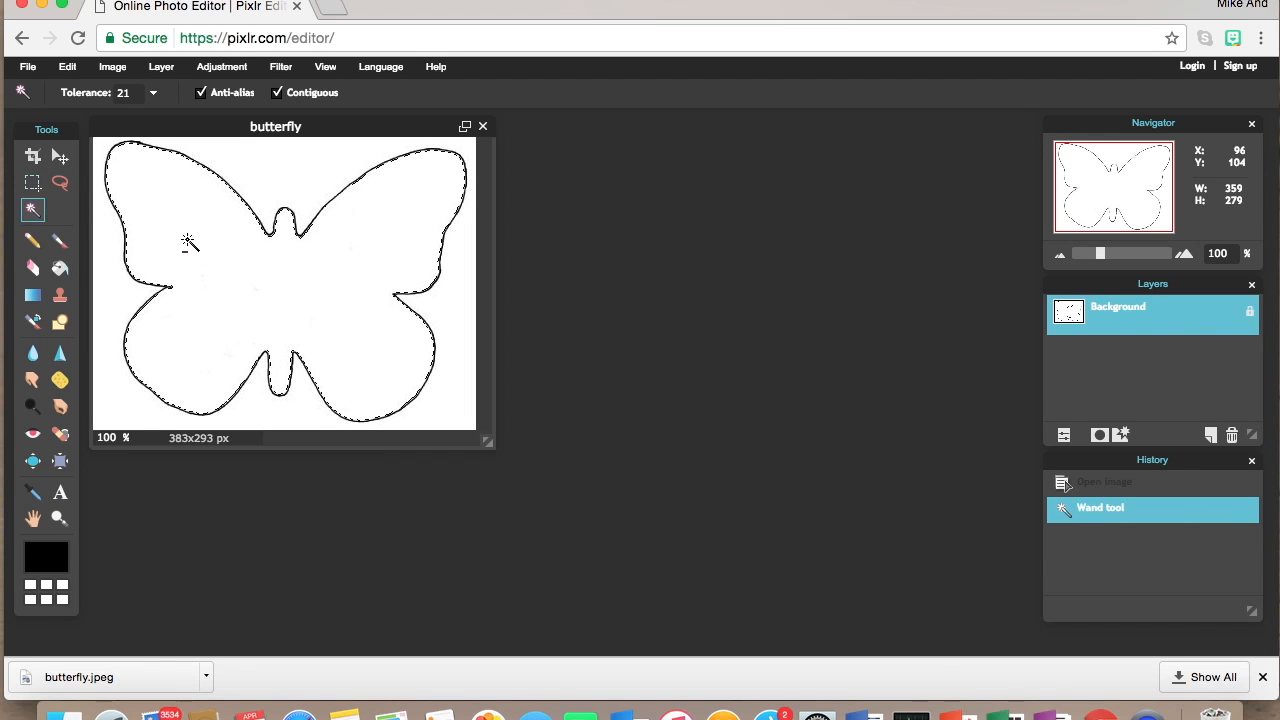
pyautogui.hotkey('ctrl', 'c')
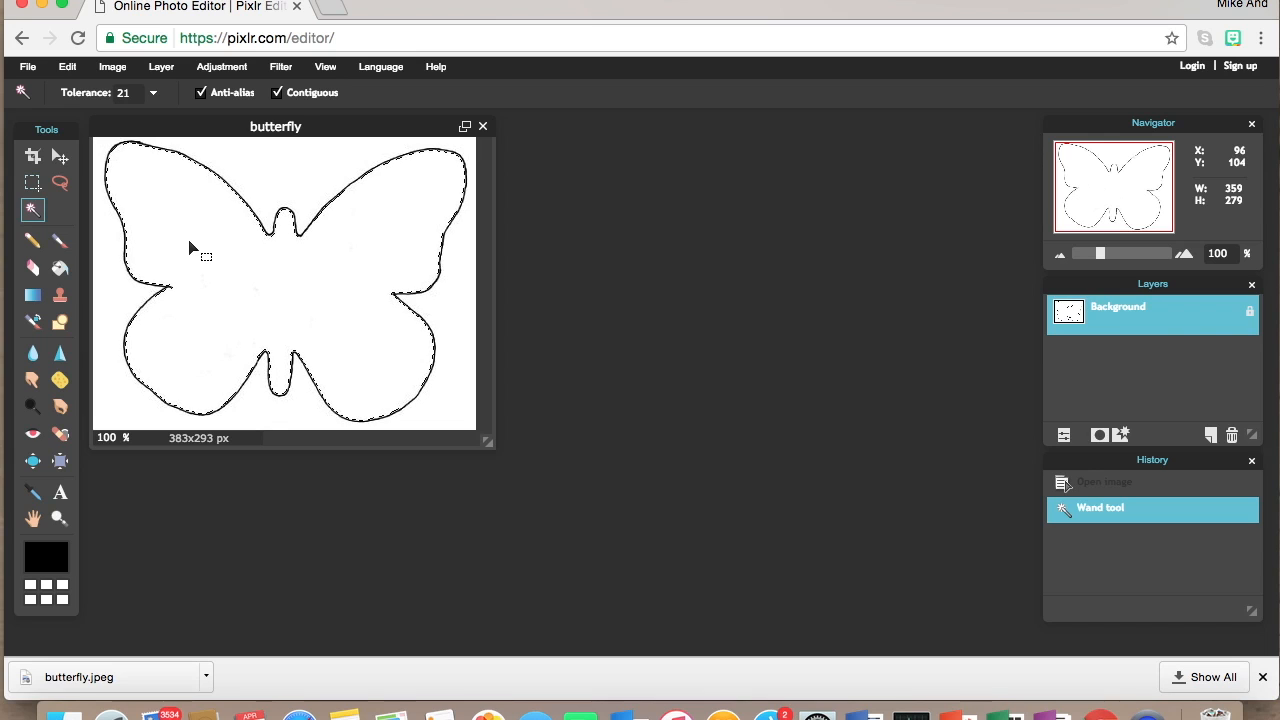
pyautogui.click(77, 73)
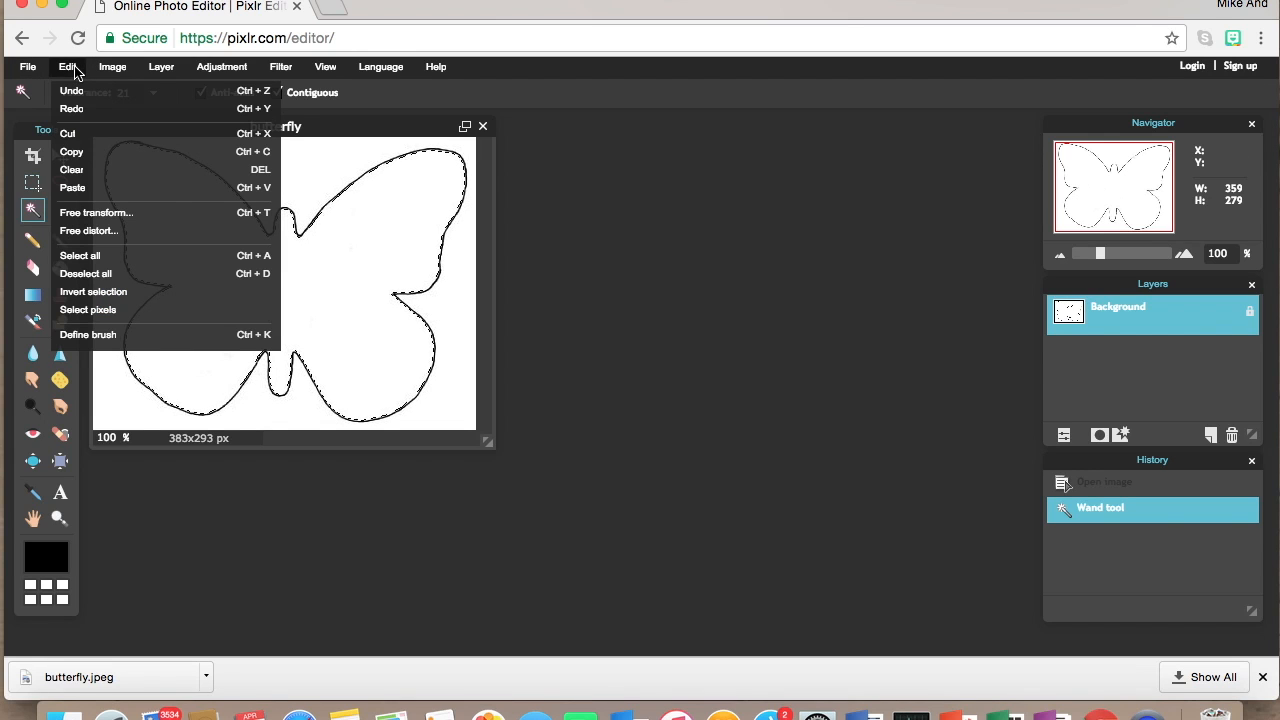
pyautogui.click(78, 155)
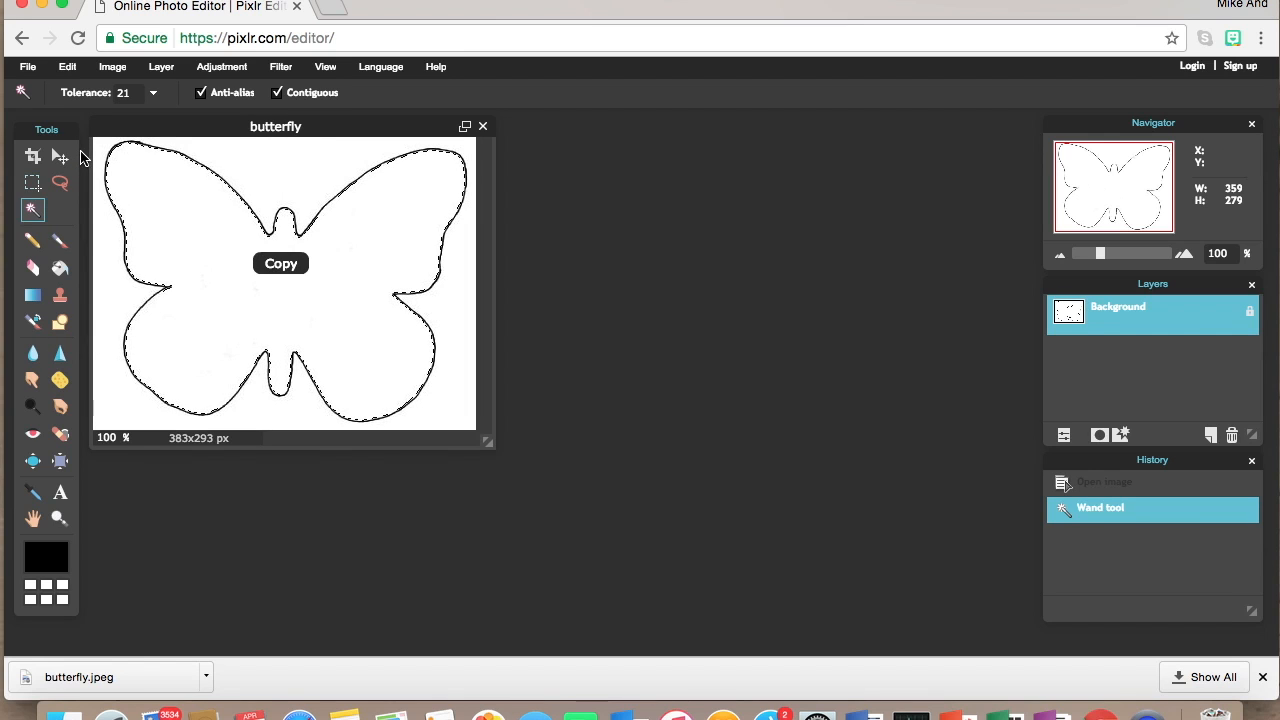
# Step: Close the butterfly image without saving and create a new transparent image at the clipboard size of 359 x 279
pyautogui.click(483, 128)
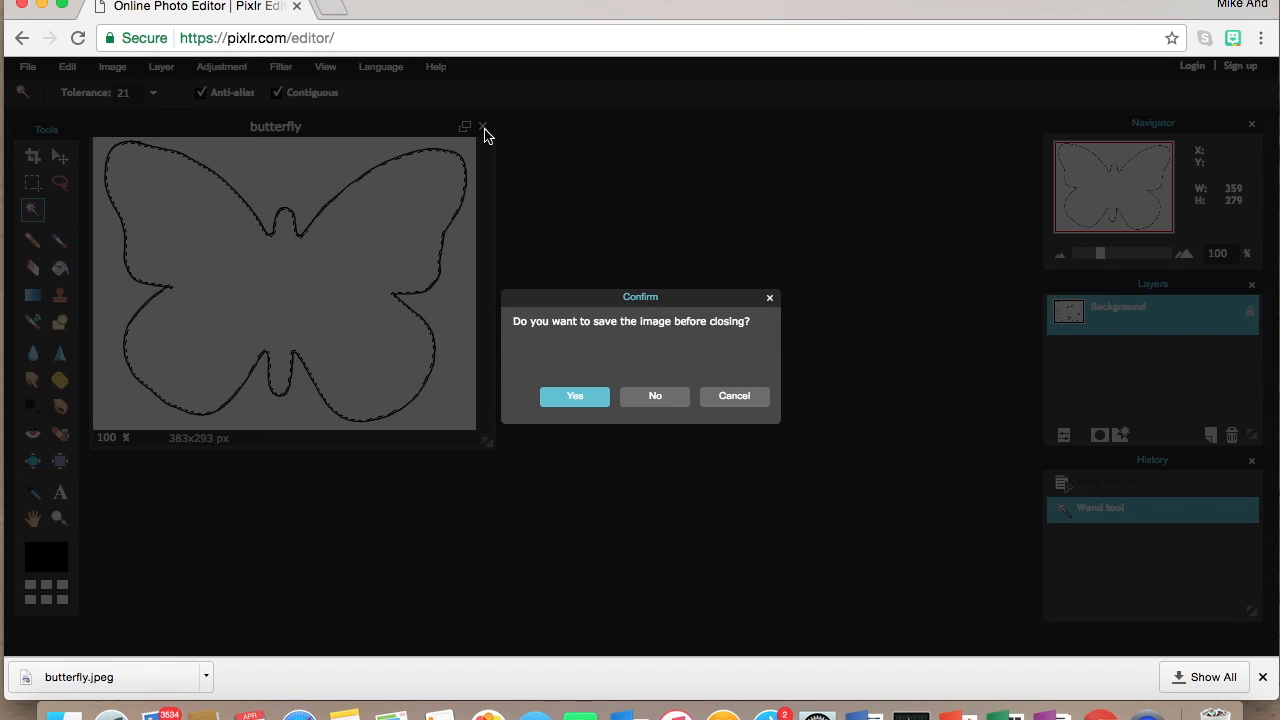
pyautogui.click(650, 396)
pyautogui.click(578, 332)
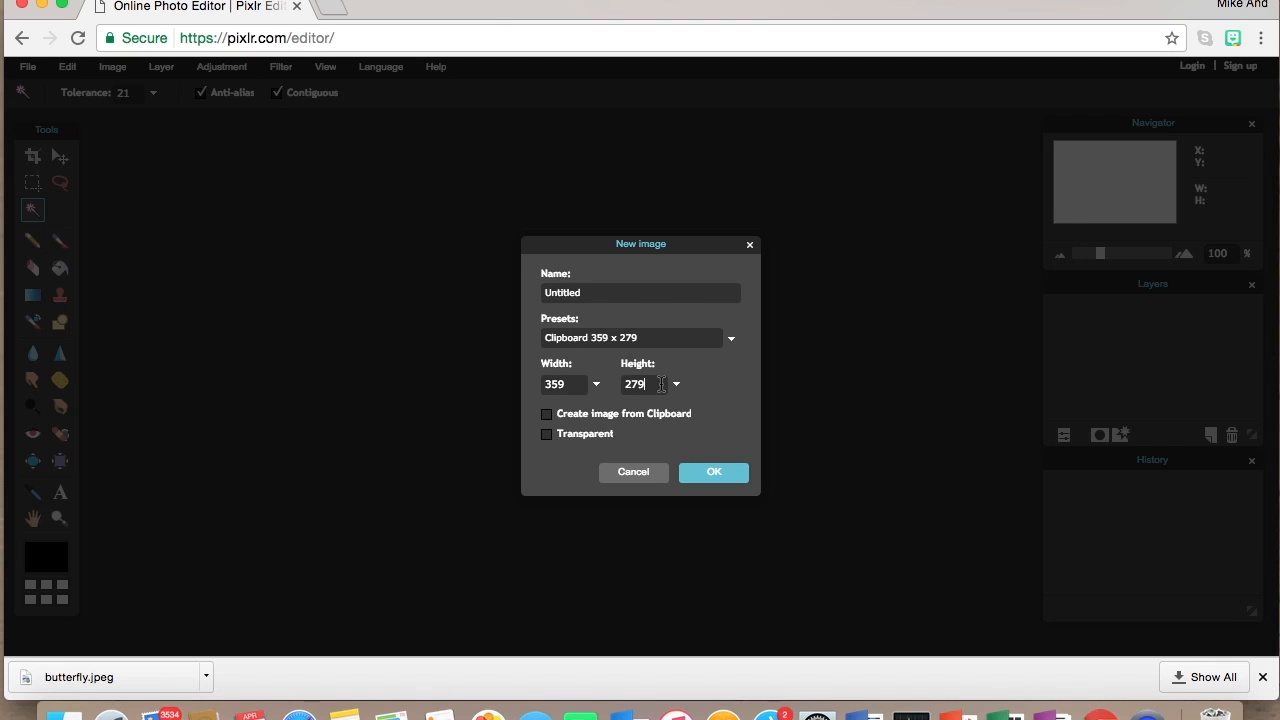
pyautogui.click(712, 472)
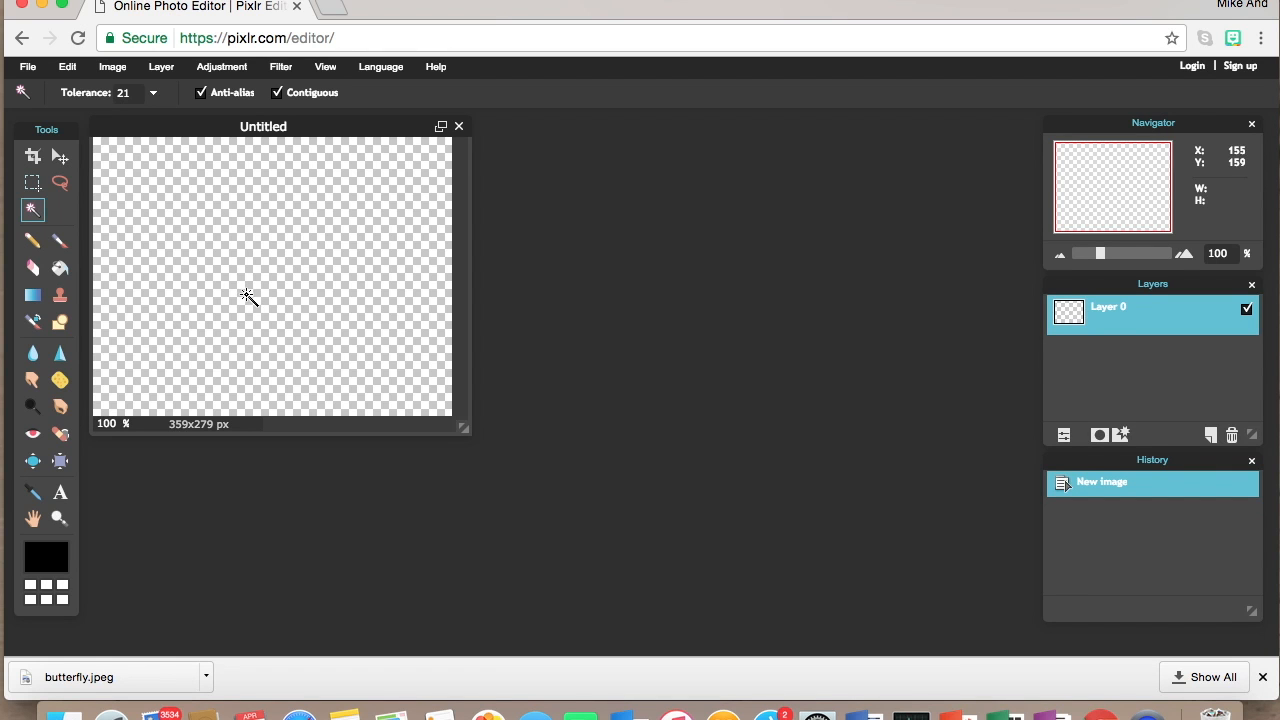
# Step: Paste the butterfly onto the transparent canvas and shrink it slightly with Free transform to leave a margin around it
pyautogui.press('super+v')
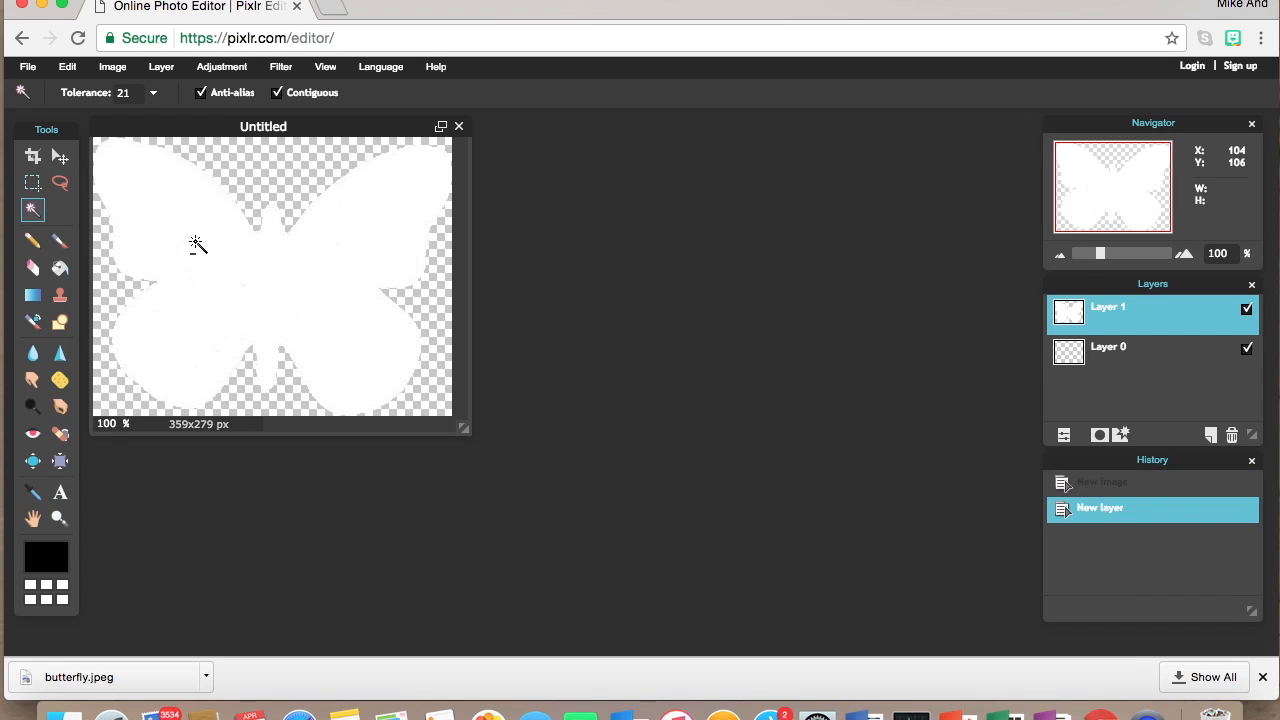
pyautogui.click(66, 66)
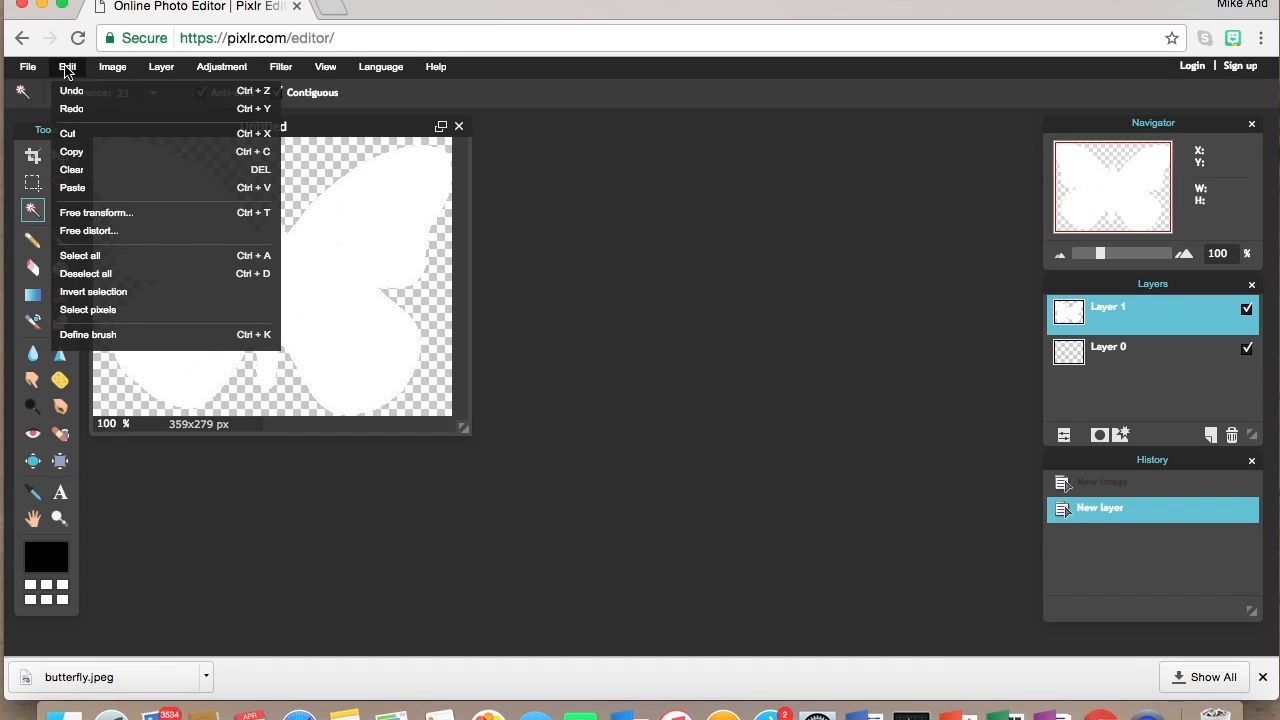
pyautogui.click(90, 213)
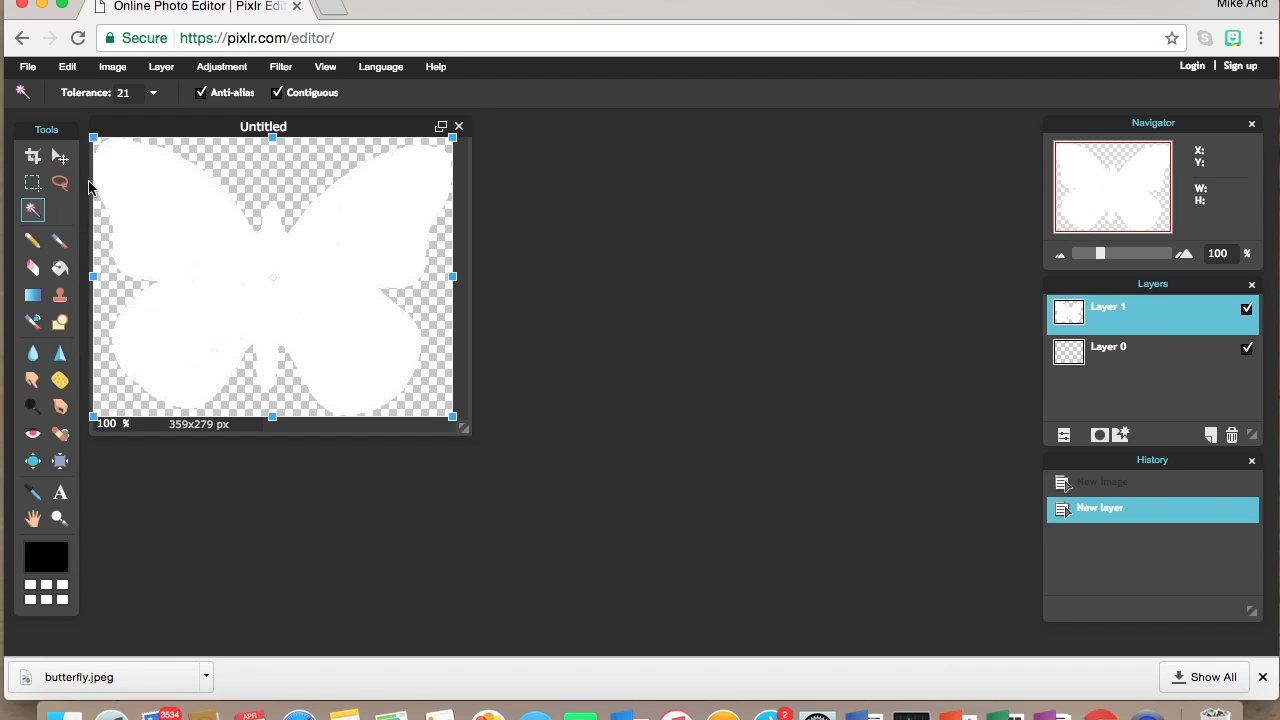
pyautogui.moveTo(93, 136); pyautogui.dragTo(110, 156)
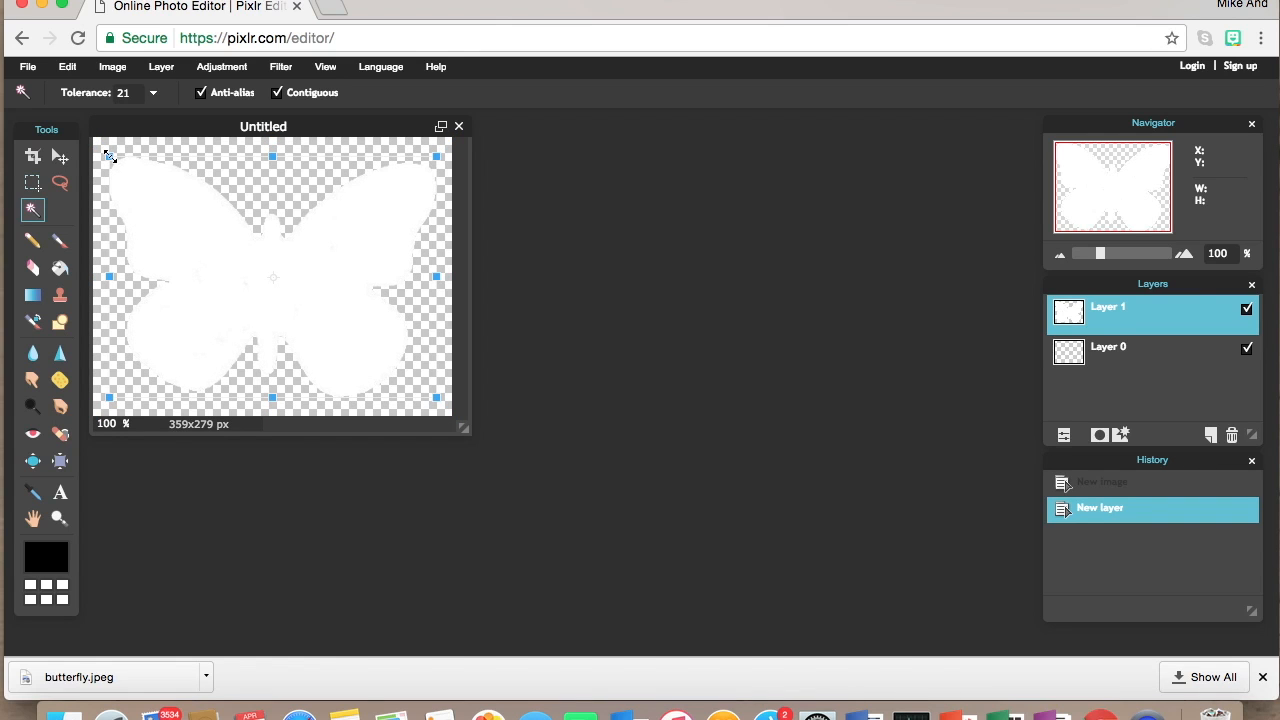
pyautogui.click(513, 366)
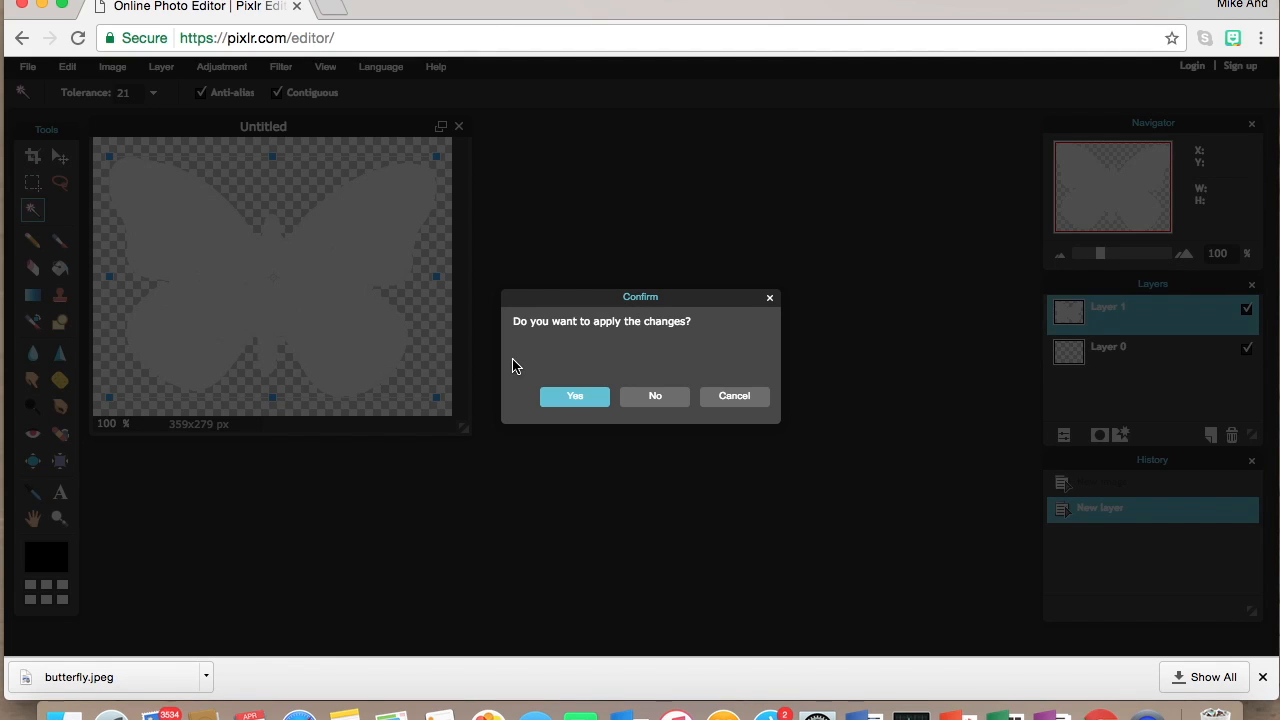
pyautogui.click(552, 400)
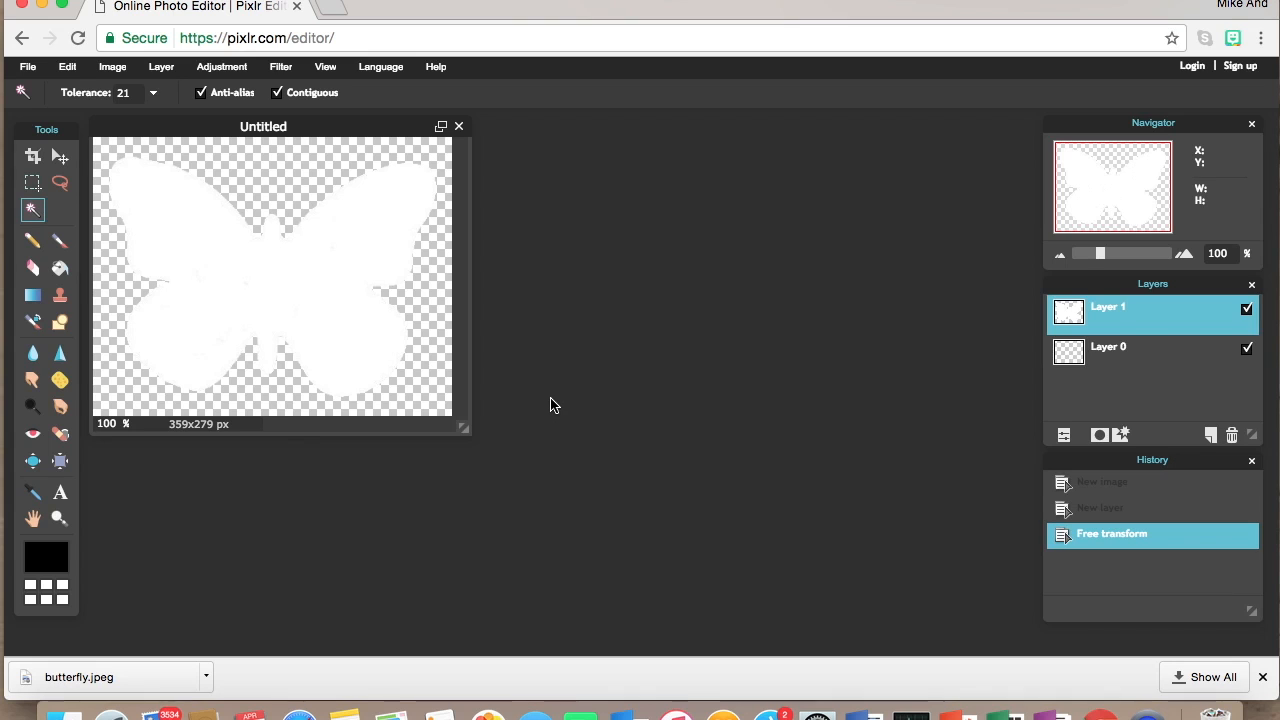
# Step: Set the main color to pale pink fff2f2 and fill the butterfly with the Paint bucket tool
pyautogui.click(45, 558)
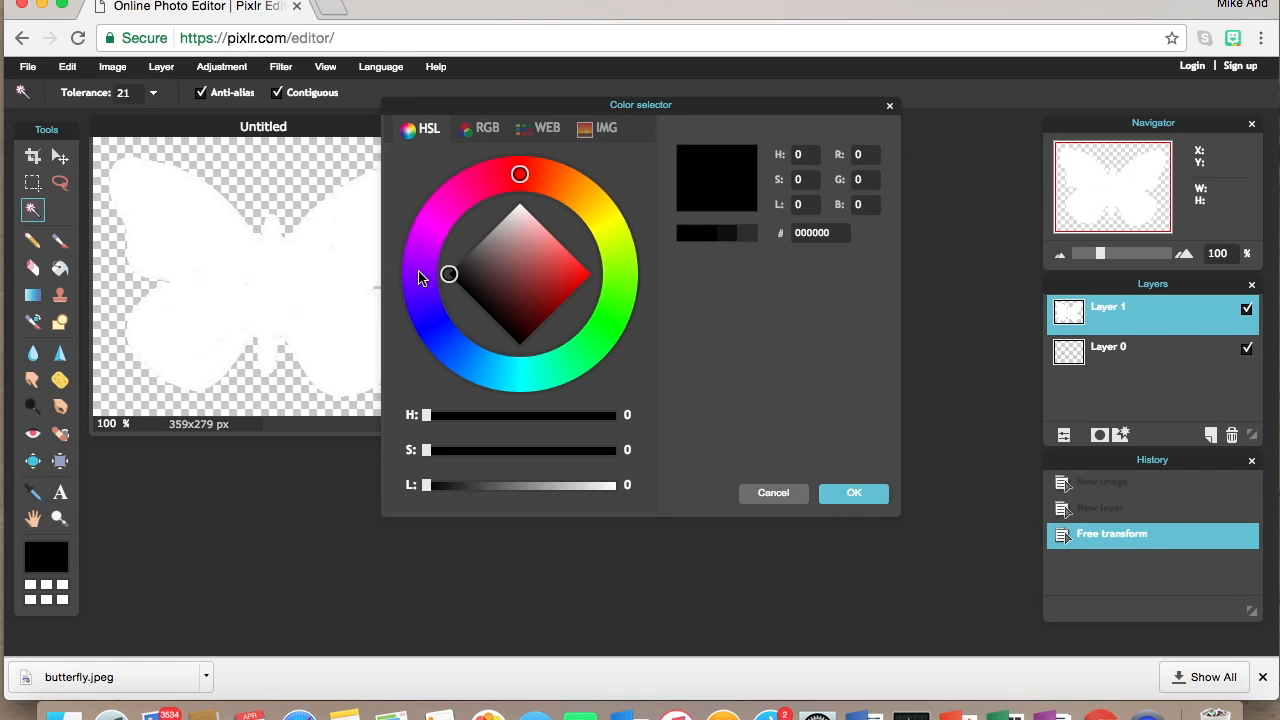
pyautogui.moveTo(450, 276)
pyautogui.mouseDown()
pyautogui.moveTo(531, 178)
pyautogui.moveTo(526, 218)
pyautogui.mouseUp()
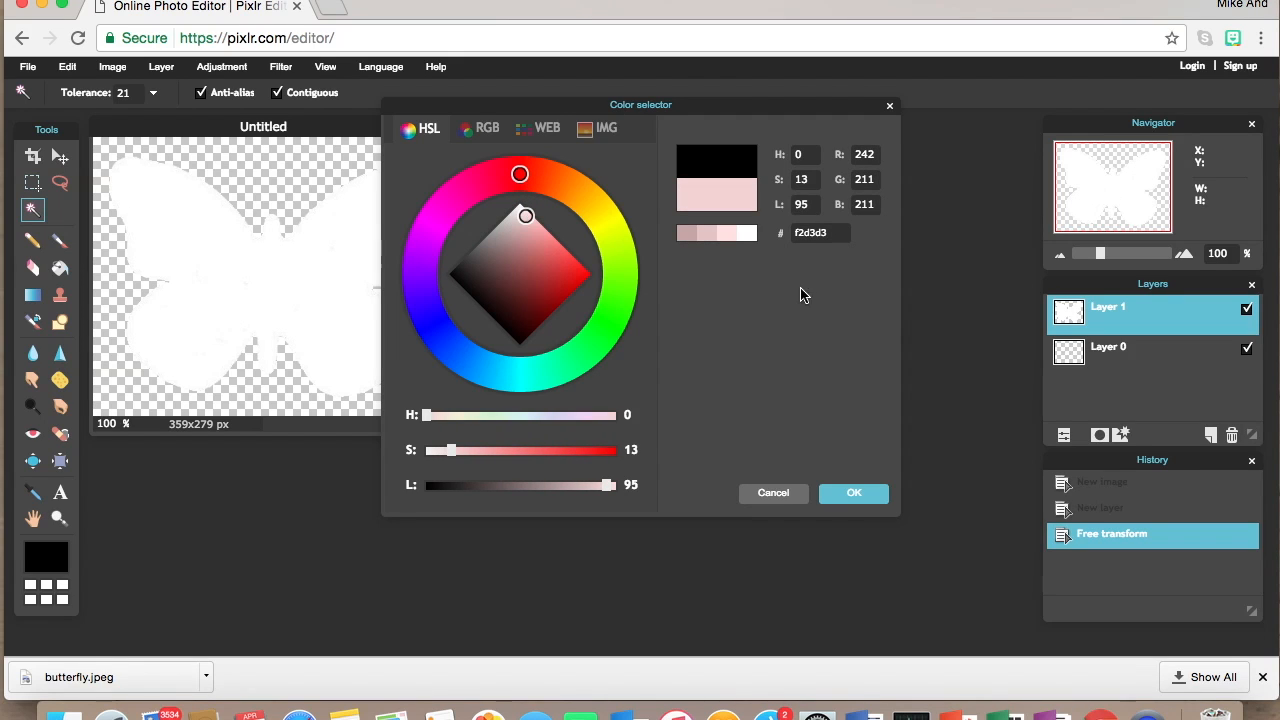
pyautogui.click(729, 236)
pyautogui.click(729, 236)
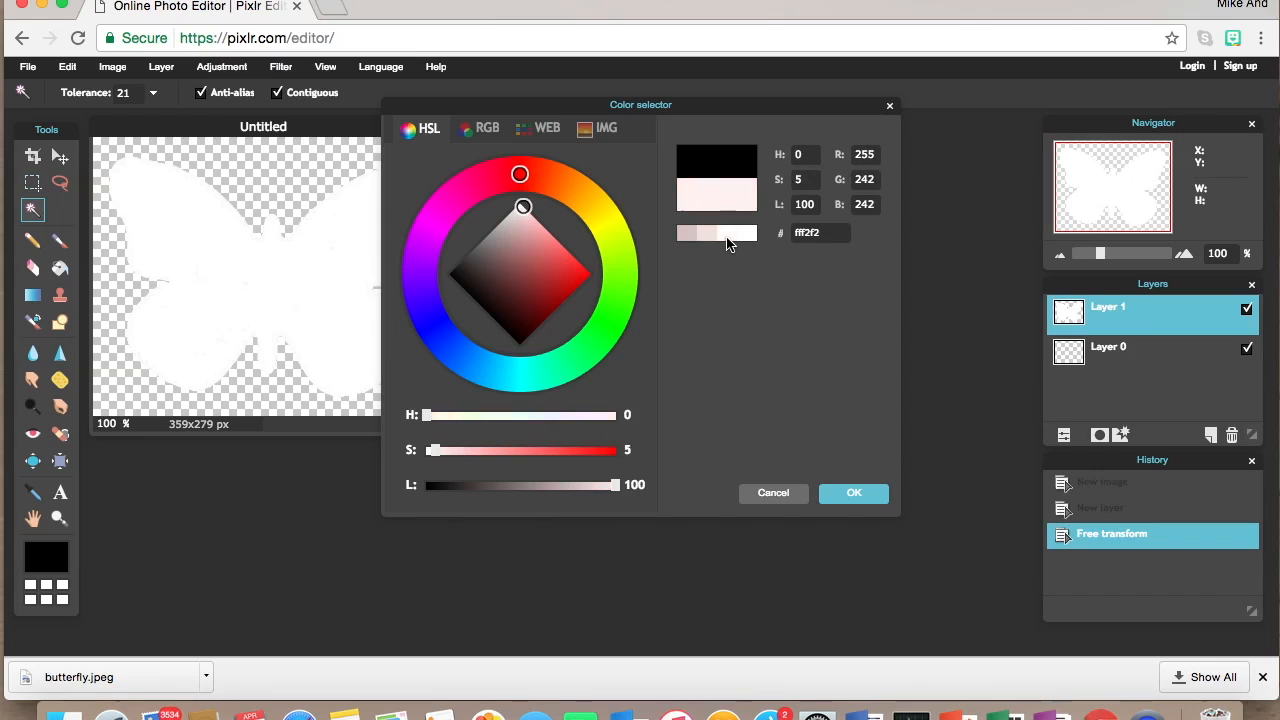
pyautogui.click(854, 494)
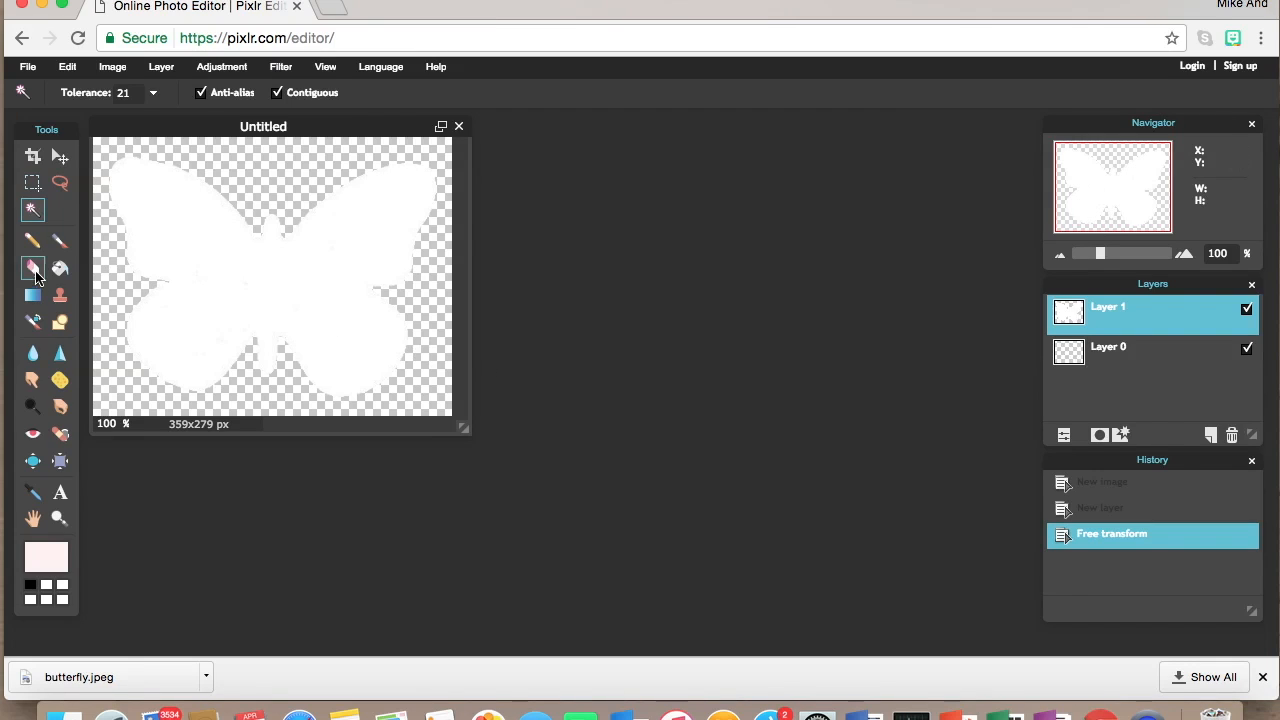
pyautogui.click(60, 268)
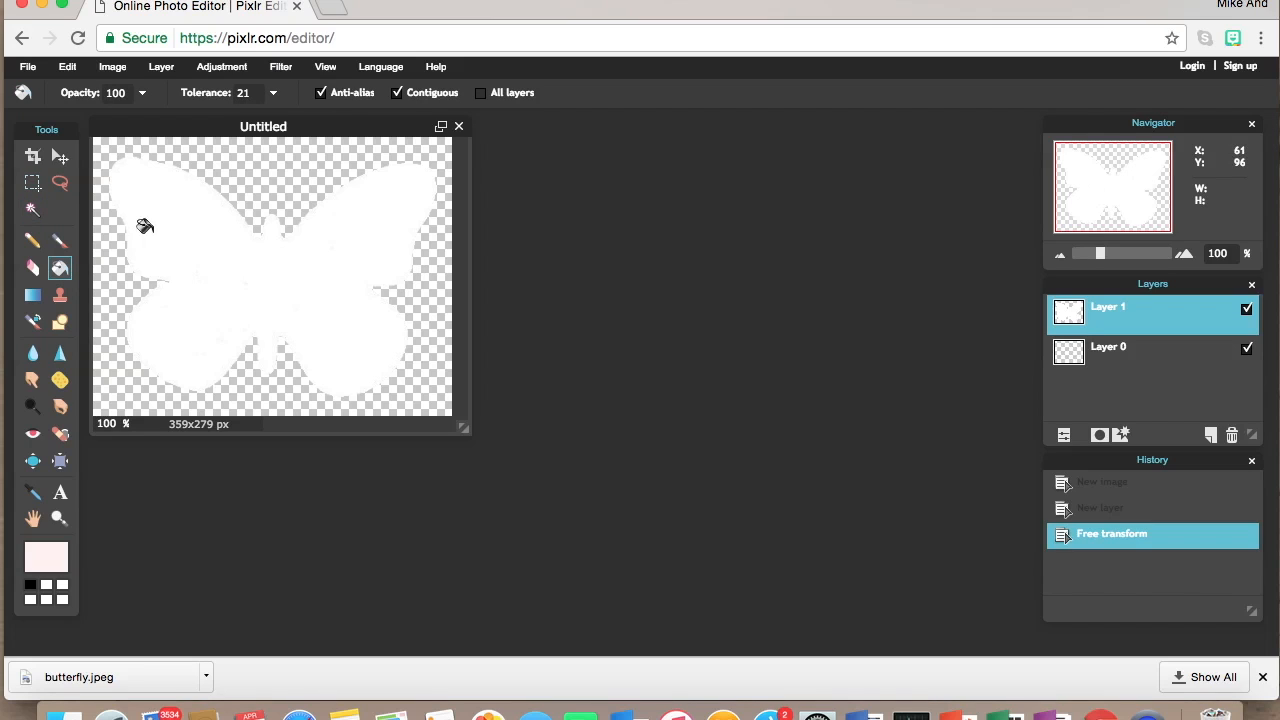
pyautogui.click(146, 228)
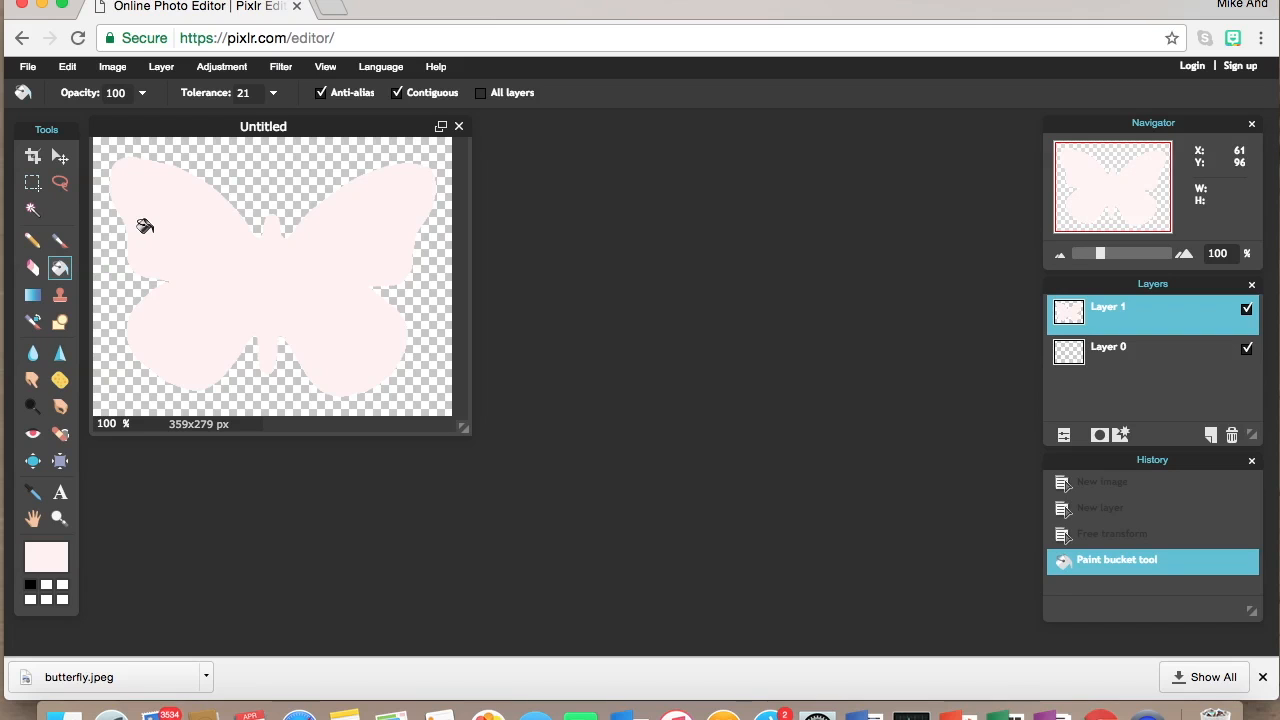
# Step: Close the butterfly image, saving it to the Desktop as a transparent PNG named butterfly1
pyautogui.click(459, 128)
pyautogui.click(574, 397)
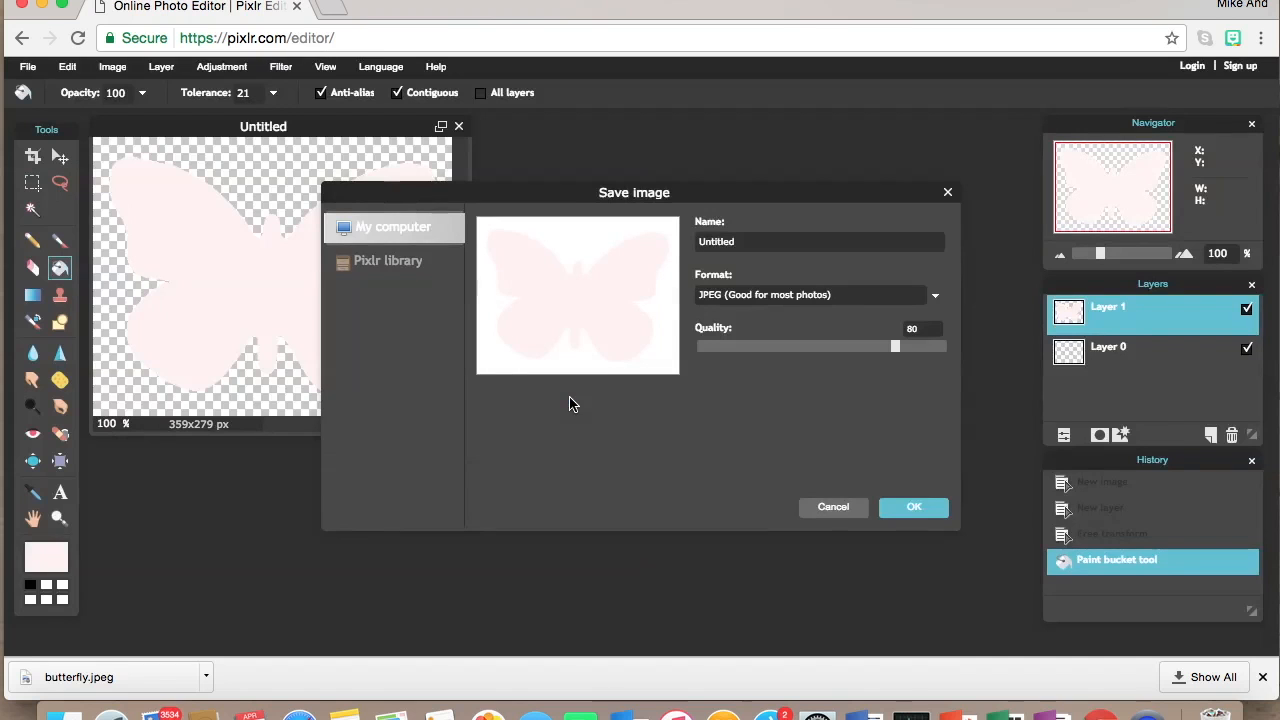
pyautogui.click(937, 297)
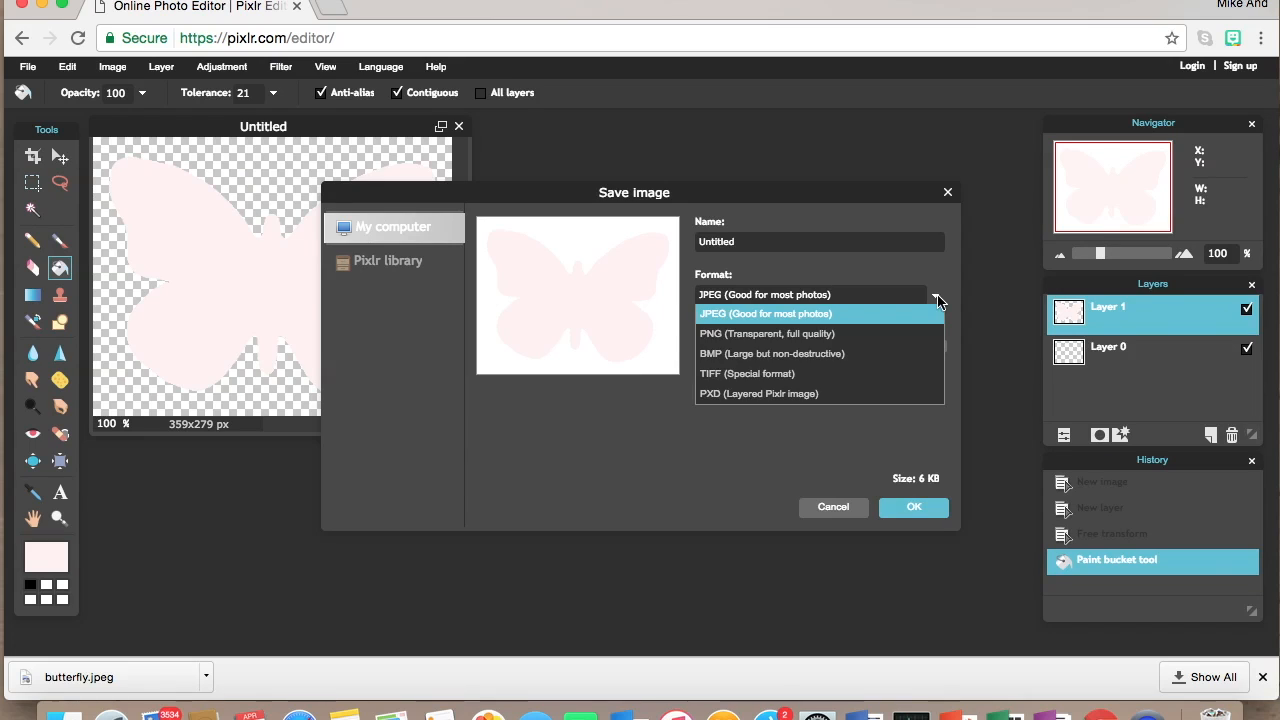
pyautogui.click(831, 337)
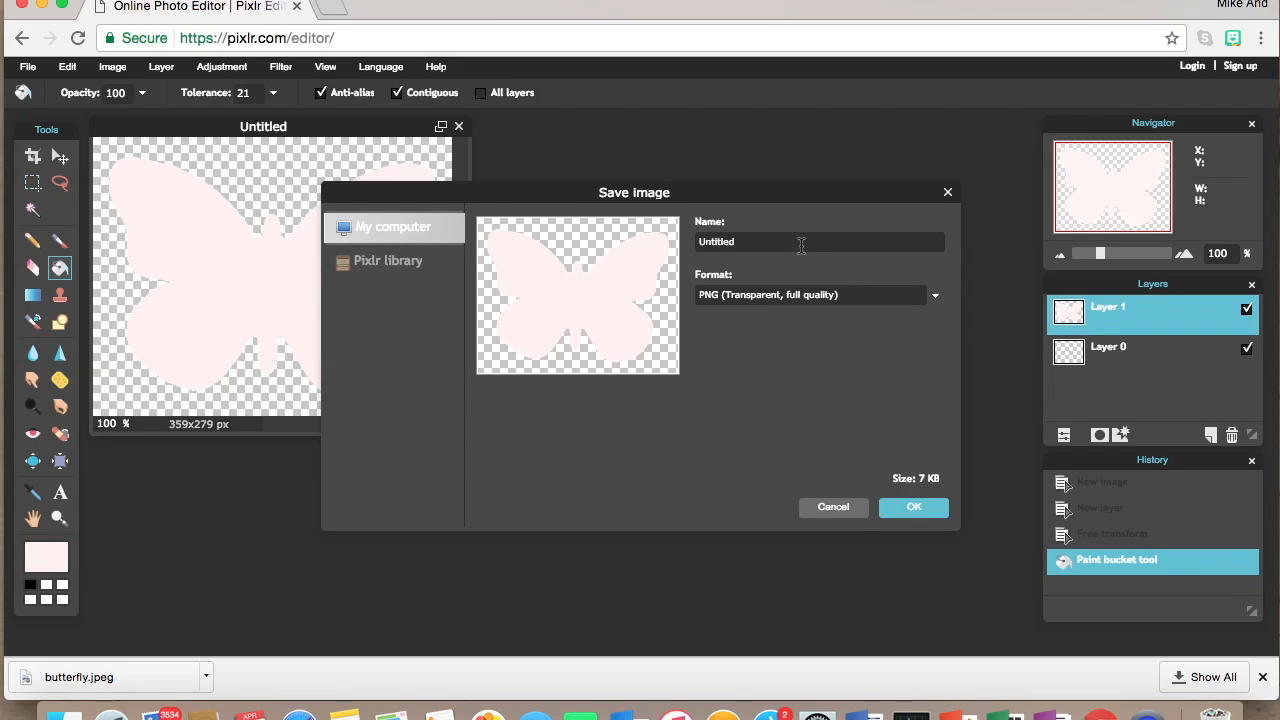
pyautogui.moveTo(763, 244); pyautogui.dragTo(665, 242)
pyautogui.write('butterfly1')
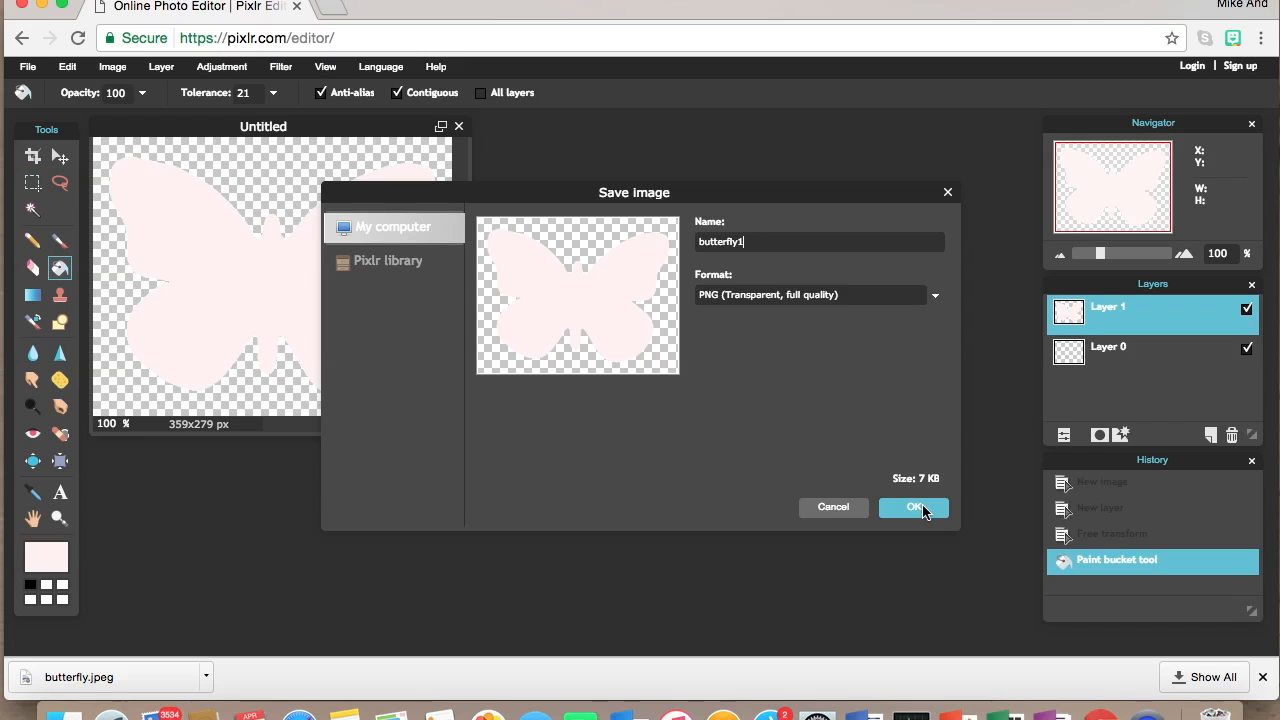
pyautogui.click(918, 508)
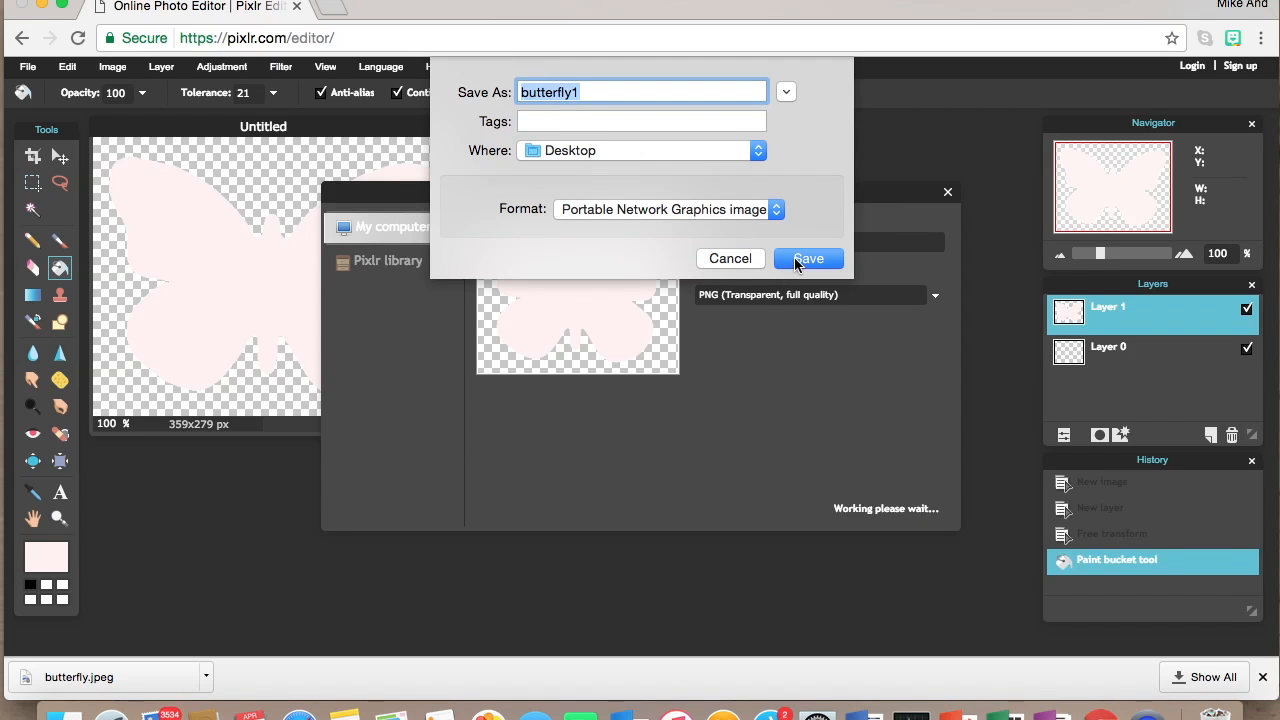
pyautogui.click(806, 259)
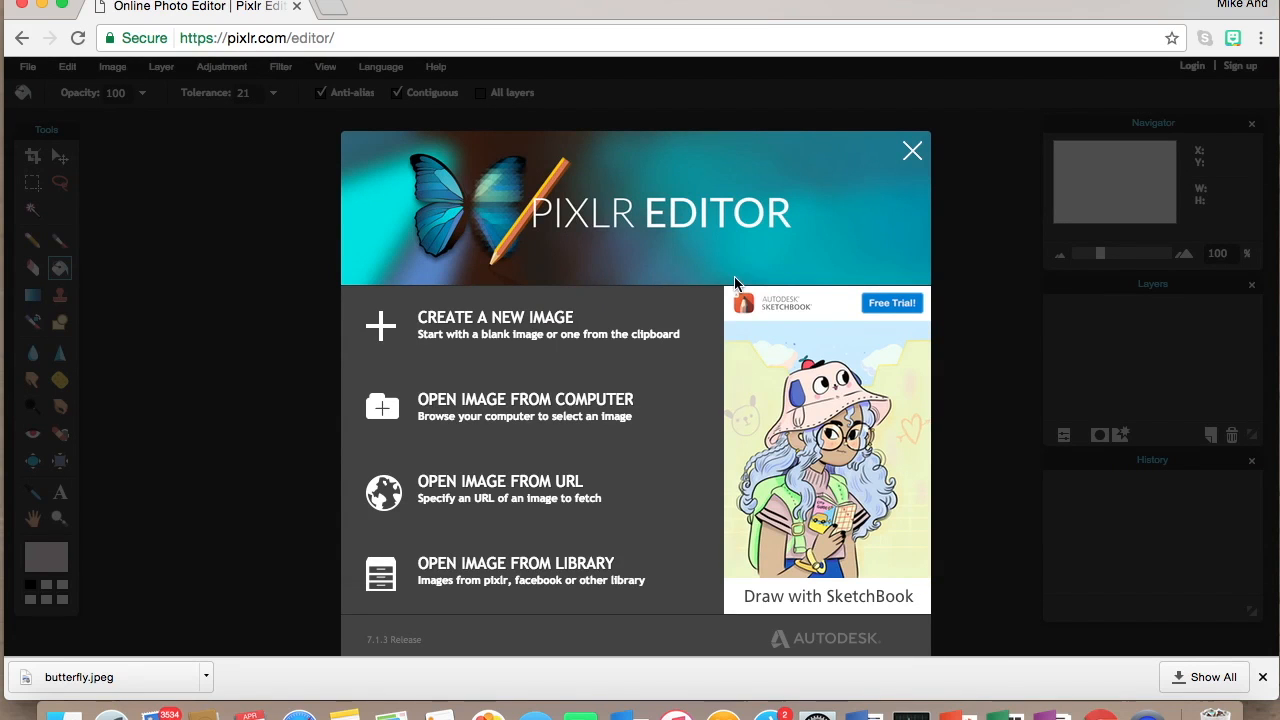
# Step: Create a new transparent 2000 x 2000 px image and enlarge its document window
pyautogui.click(556, 347)
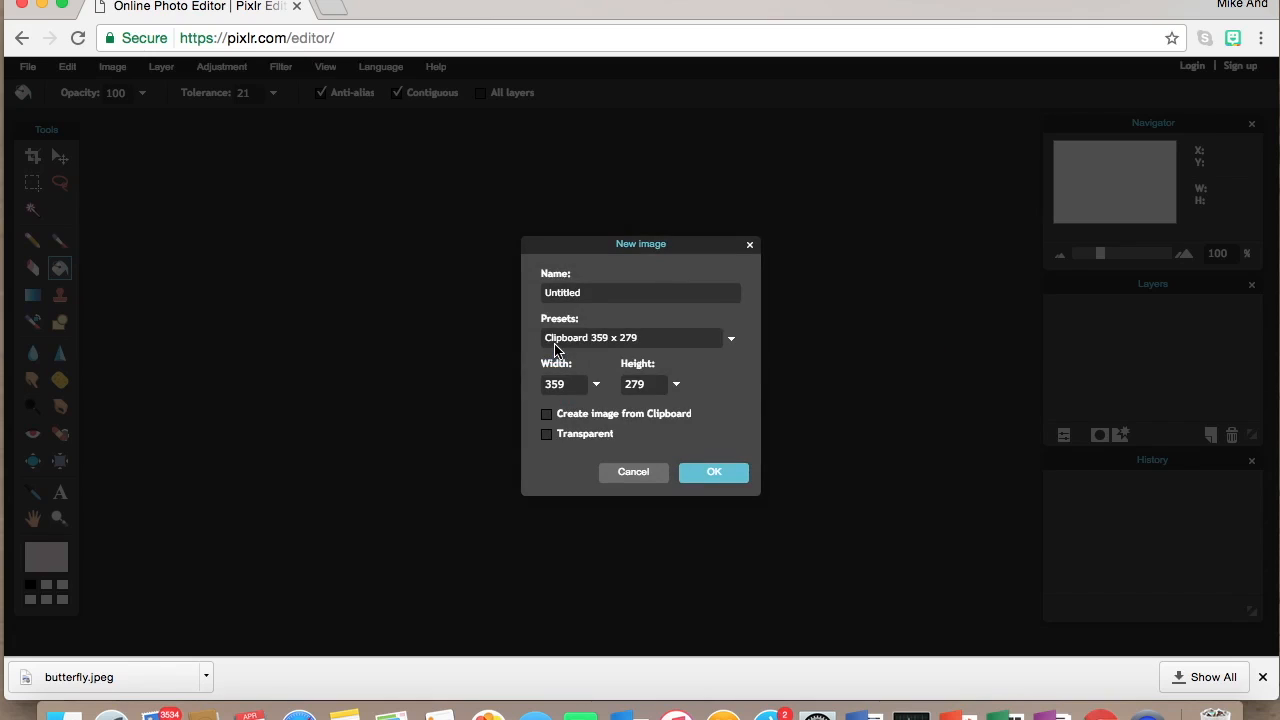
pyautogui.click(575, 384)
pyautogui.press('BackSpace')
pyautogui.press('BackSpace')
pyautogui.press('BackSpace')
pyautogui.write('2000')
pyautogui.click(647, 384)
pyautogui.press('BackSpace')
pyautogui.press('BackSpace')
pyautogui.press('BackSpace')
pyautogui.write('2')
pyautogui.click(712, 472)
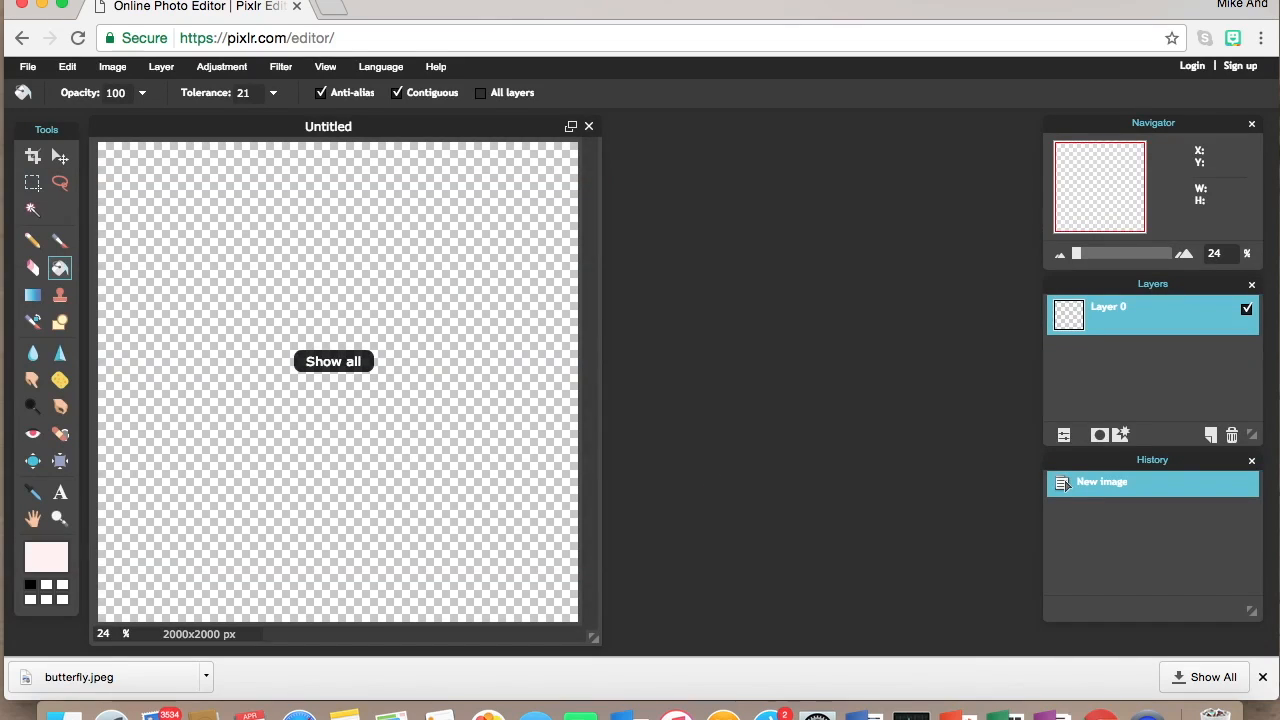
pyautogui.moveTo(594, 637); pyautogui.dragTo(908, 606)
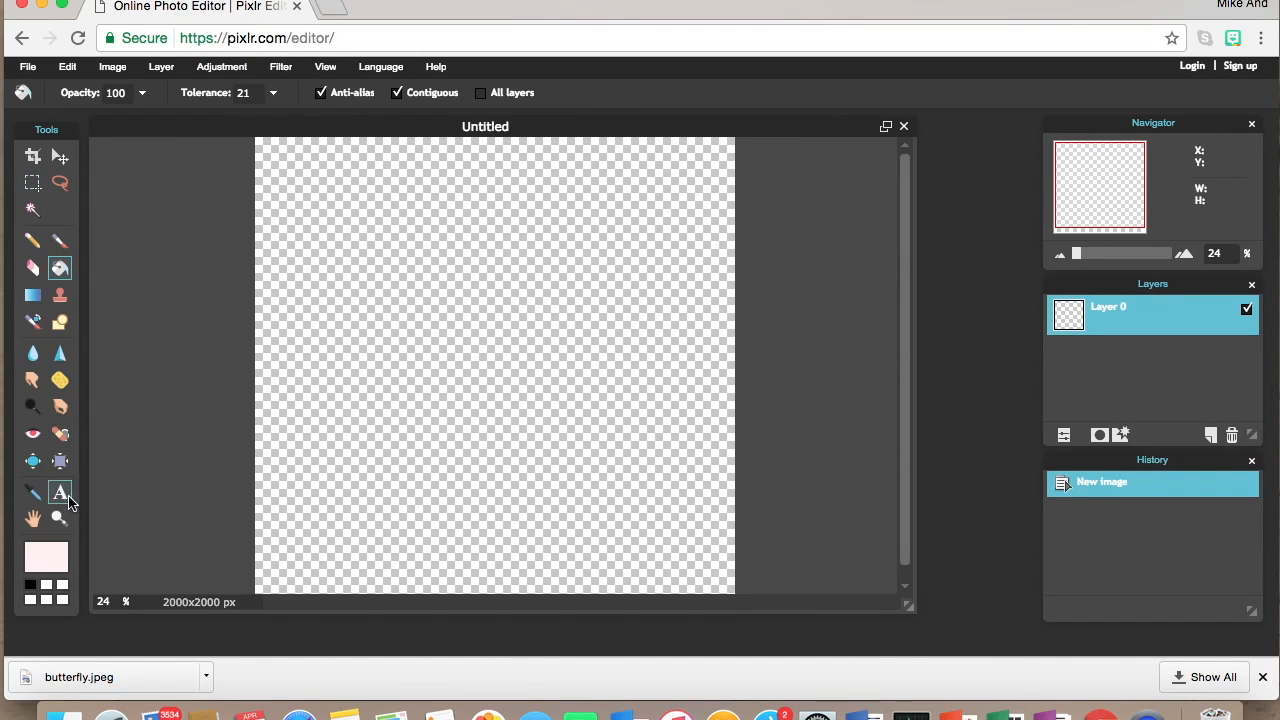
# Step: Add the text NATURALLY AMBER to the upper part of the canvas in the Courier New font
pyautogui.click(62, 495)
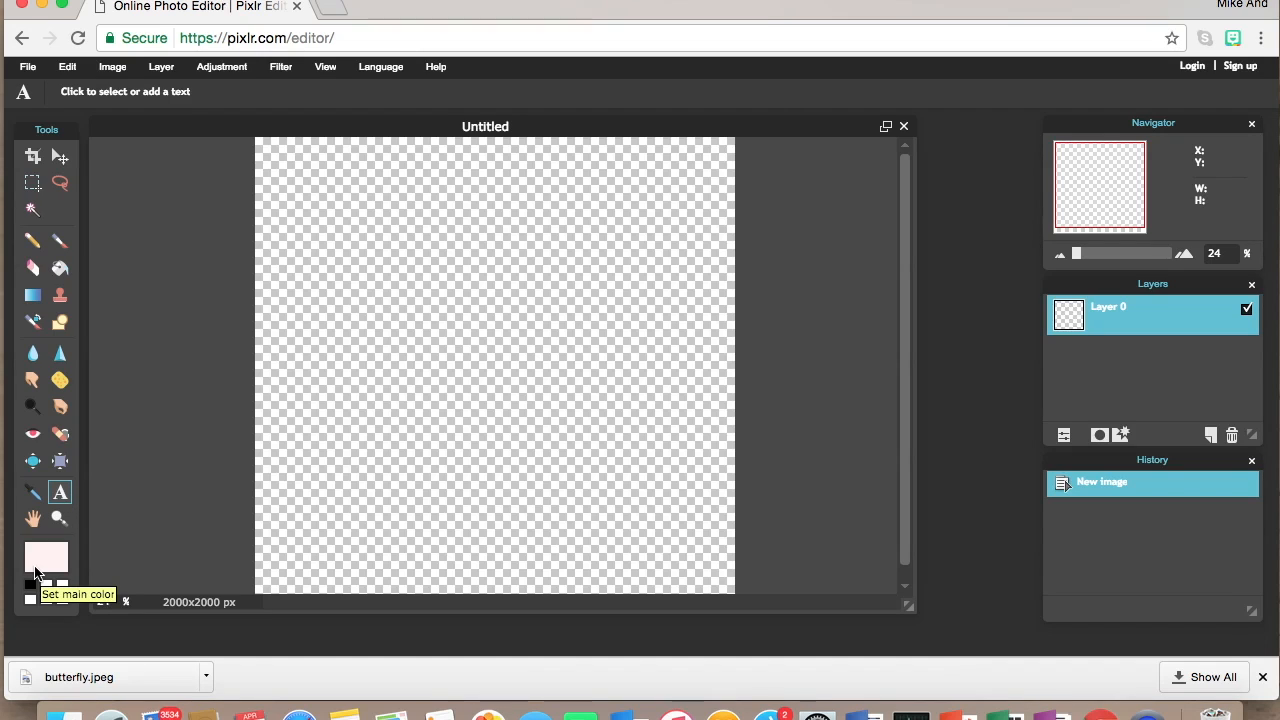
pyautogui.click(303, 305)
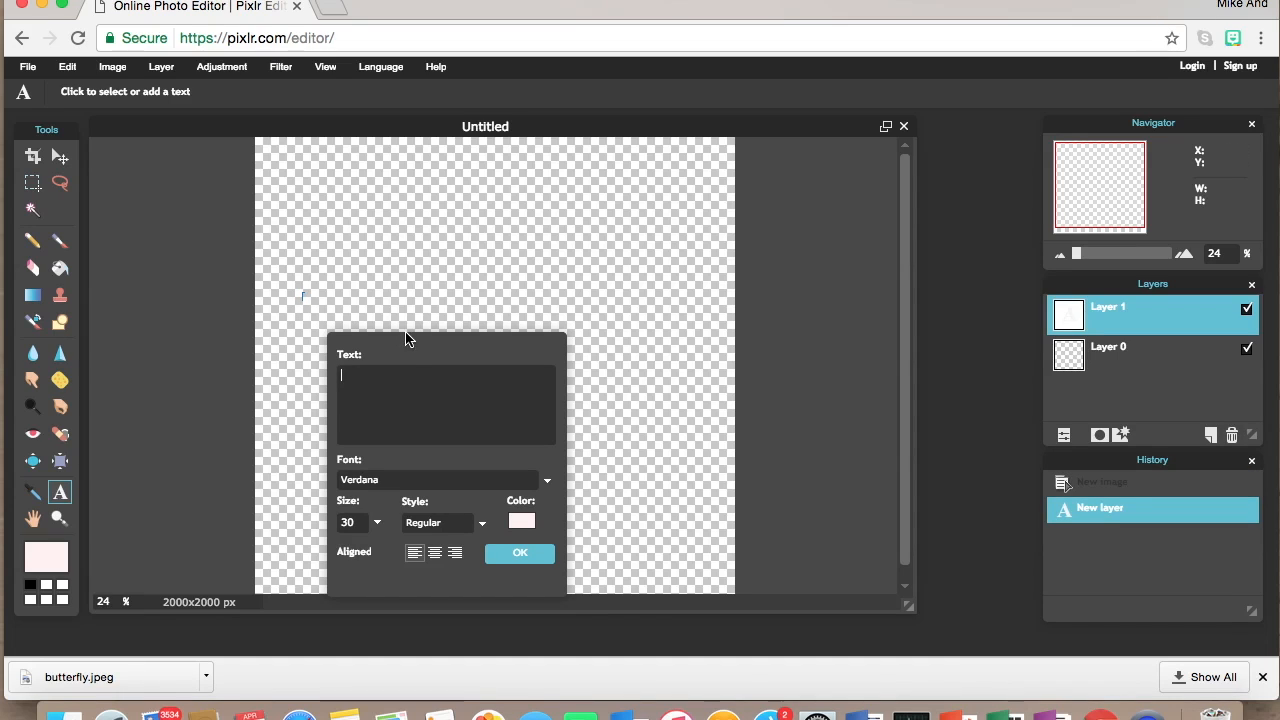
pyautogui.moveTo(405, 355); pyautogui.dragTo(633, 212)
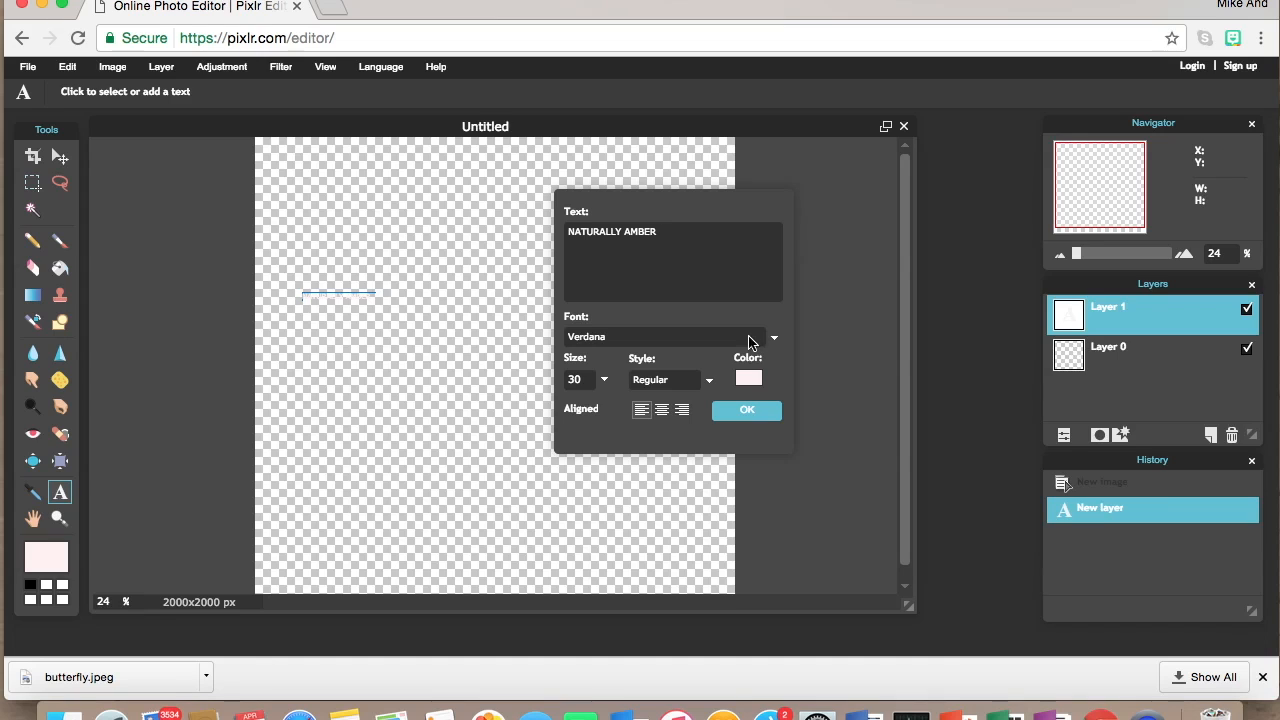
pyautogui.click(752, 338)
pyautogui.moveTo(779, 371); pyautogui.dragTo(778, 396)
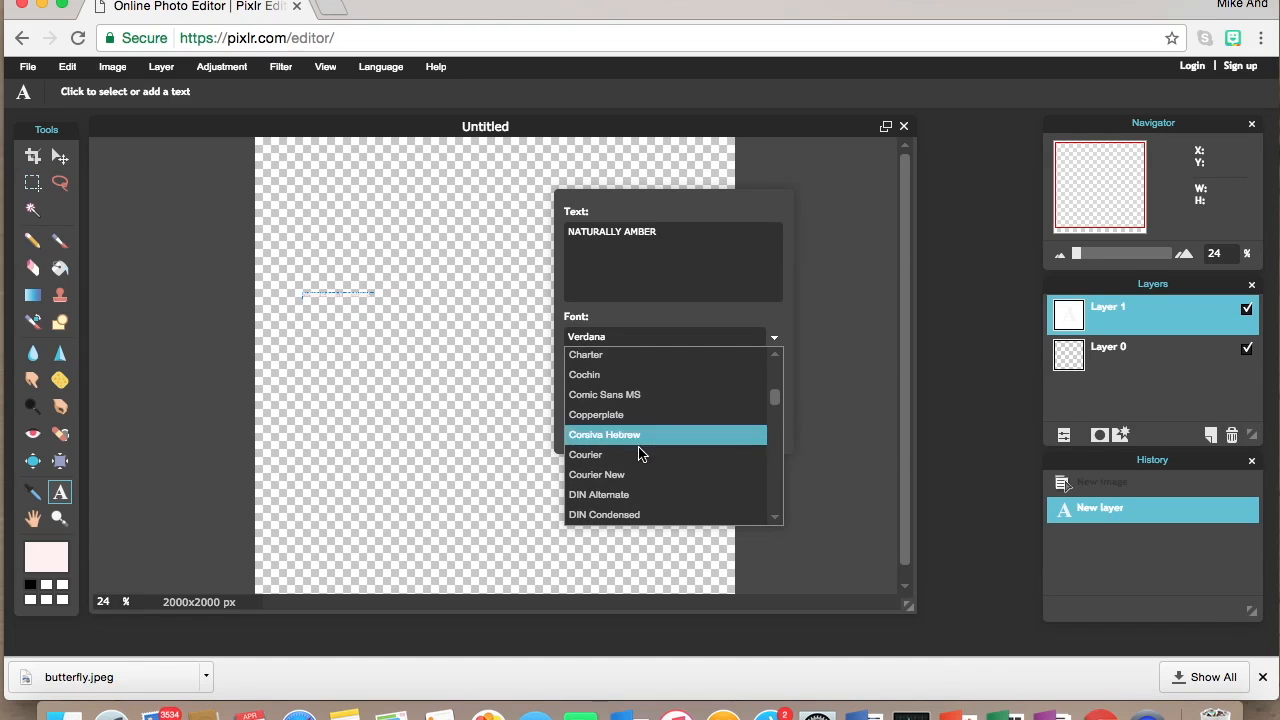
pyautogui.click(627, 476)
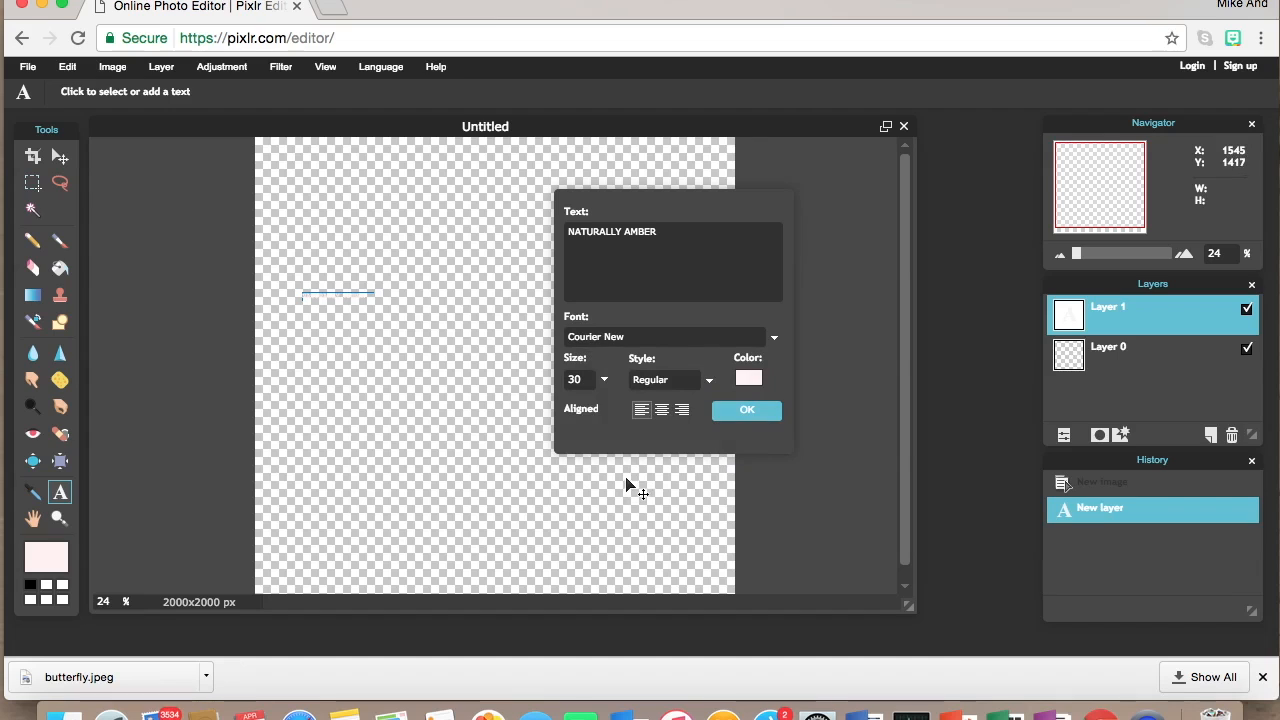
# Step: Set the text to size 130, Bold style and centered alignment
pyautogui.click(603, 381)
pyautogui.moveTo(528, 406); pyautogui.dragTo(608, 408)
pyautogui.click(708, 379)
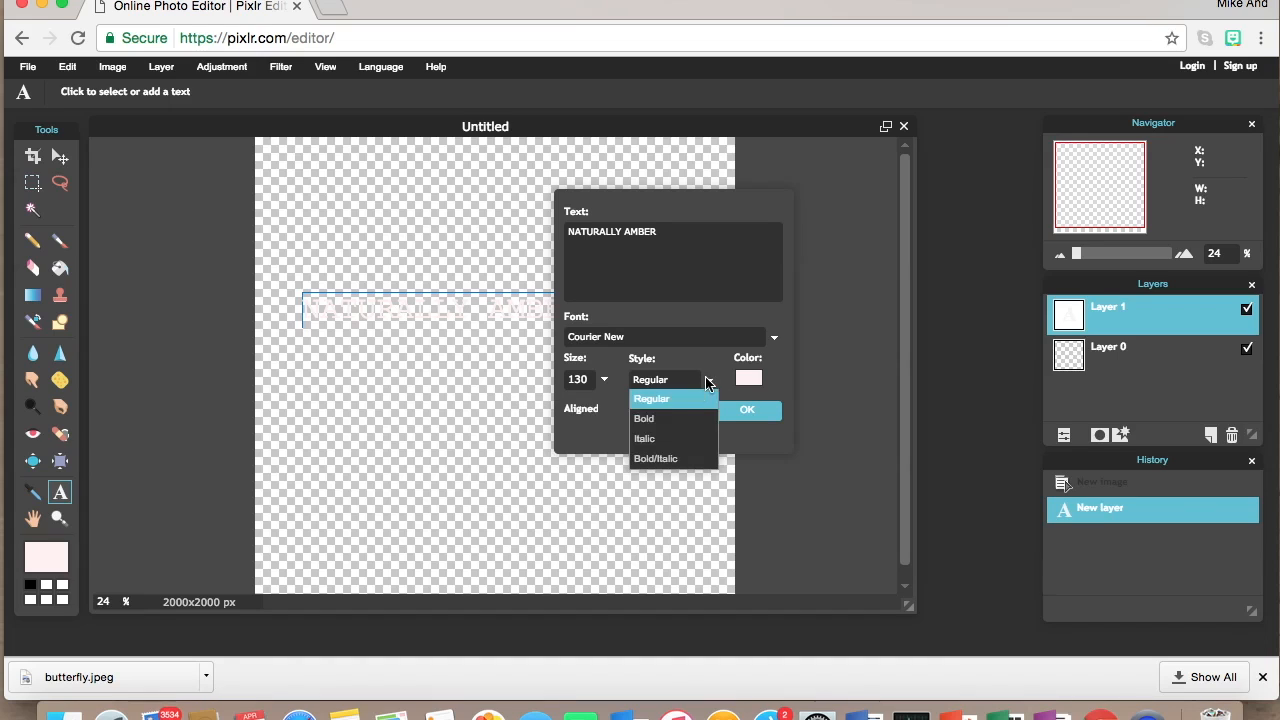
pyautogui.click(679, 425)
pyautogui.click(661, 409)
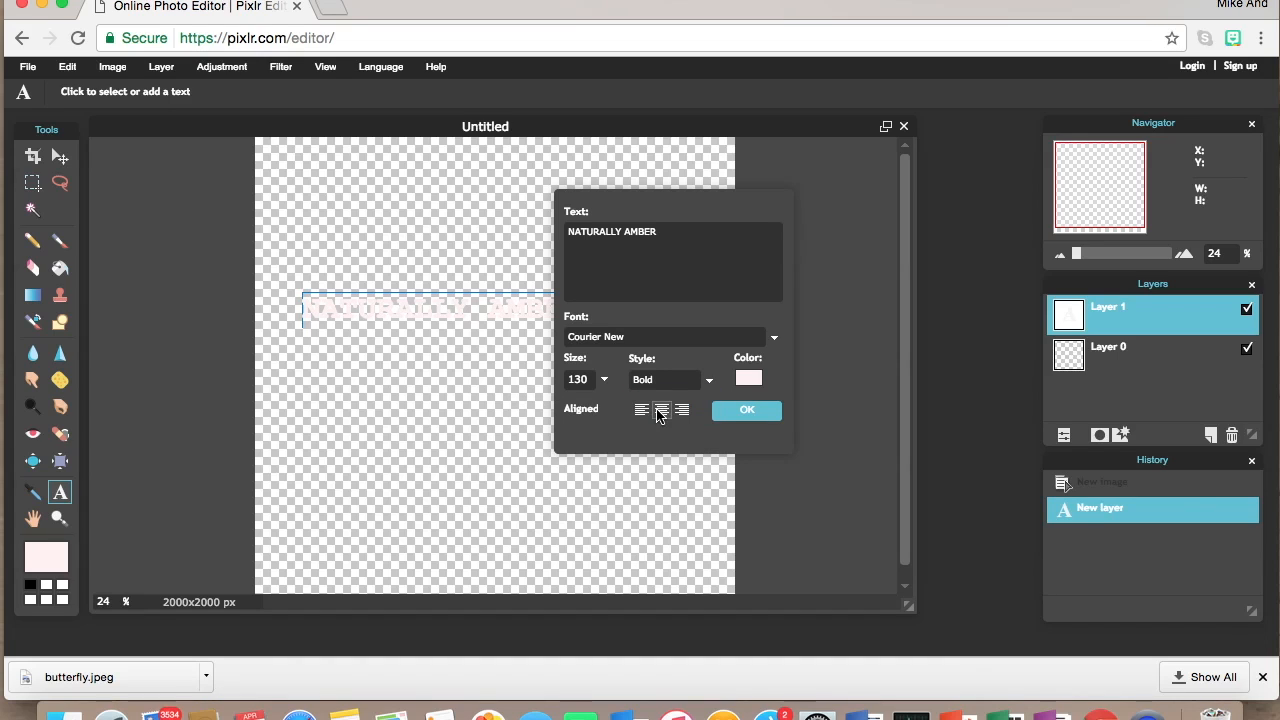
# Step: Move the text toward the middle of the canvas, append spaces and a comma to it, and apply the text
pyautogui.moveTo(680, 204); pyautogui.dragTo(878, 181)
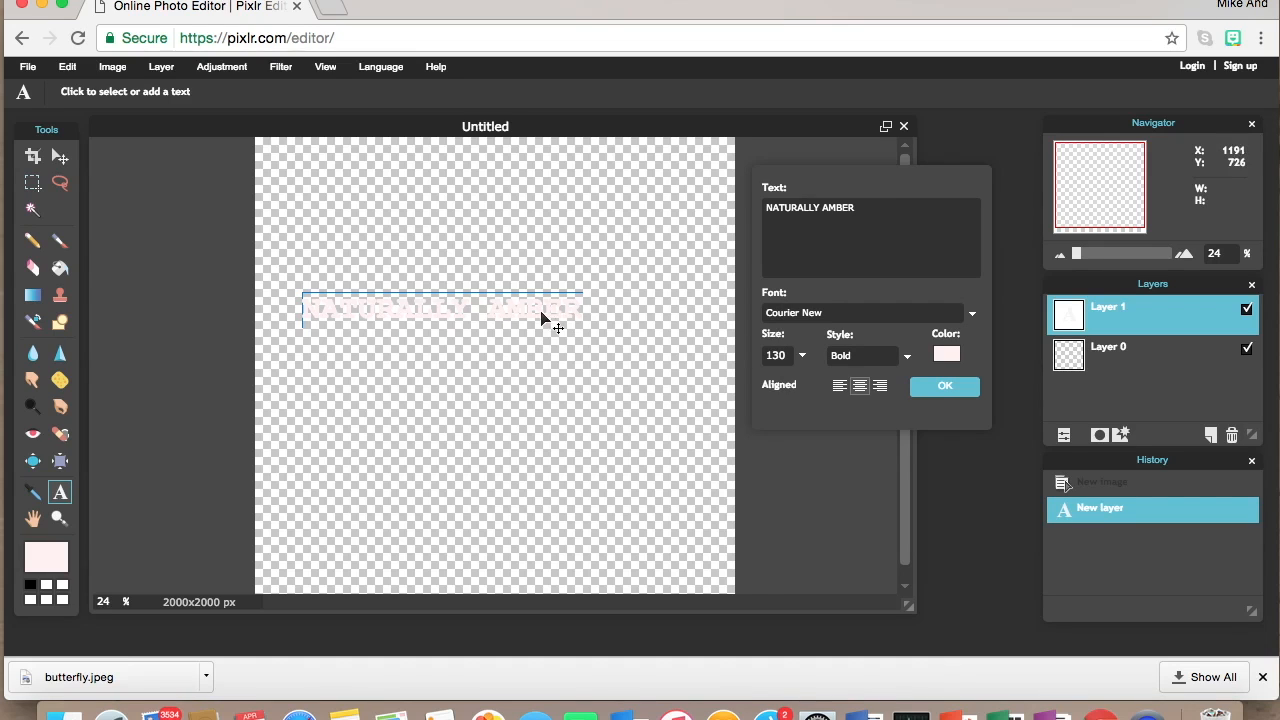
pyautogui.moveTo(537, 314); pyautogui.dragTo(583, 349)
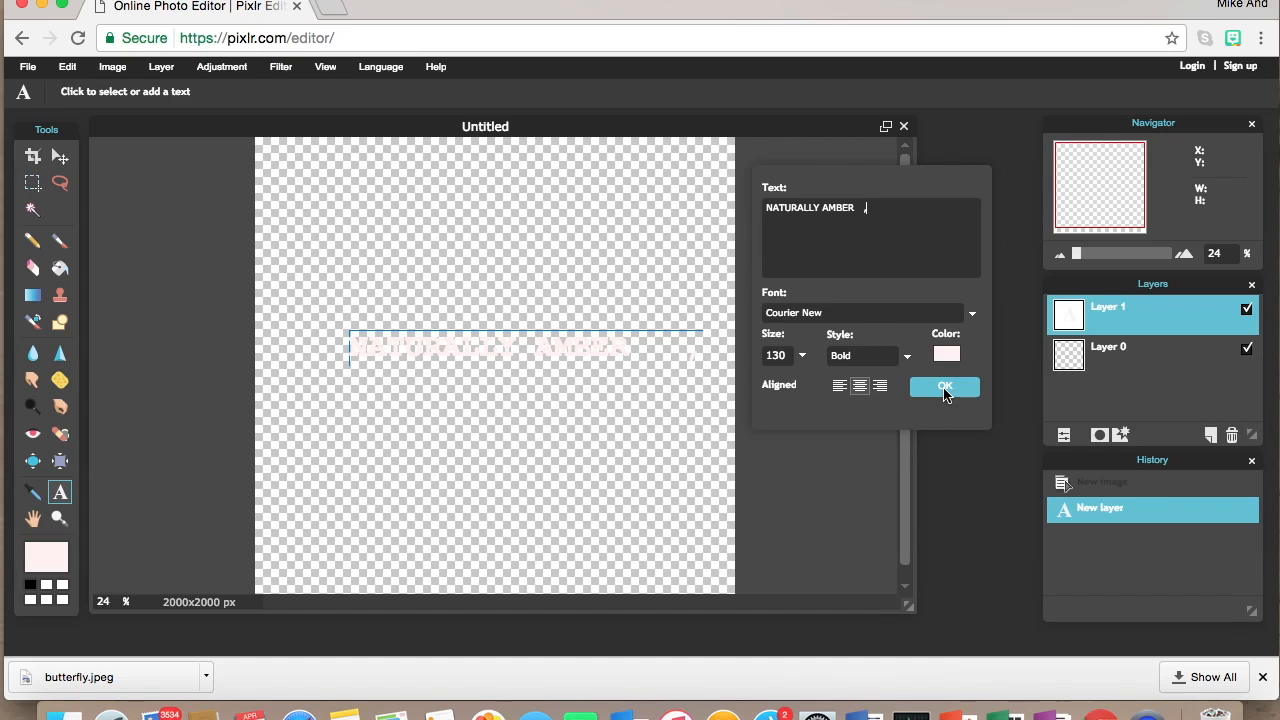
pyautogui.click(945, 390)
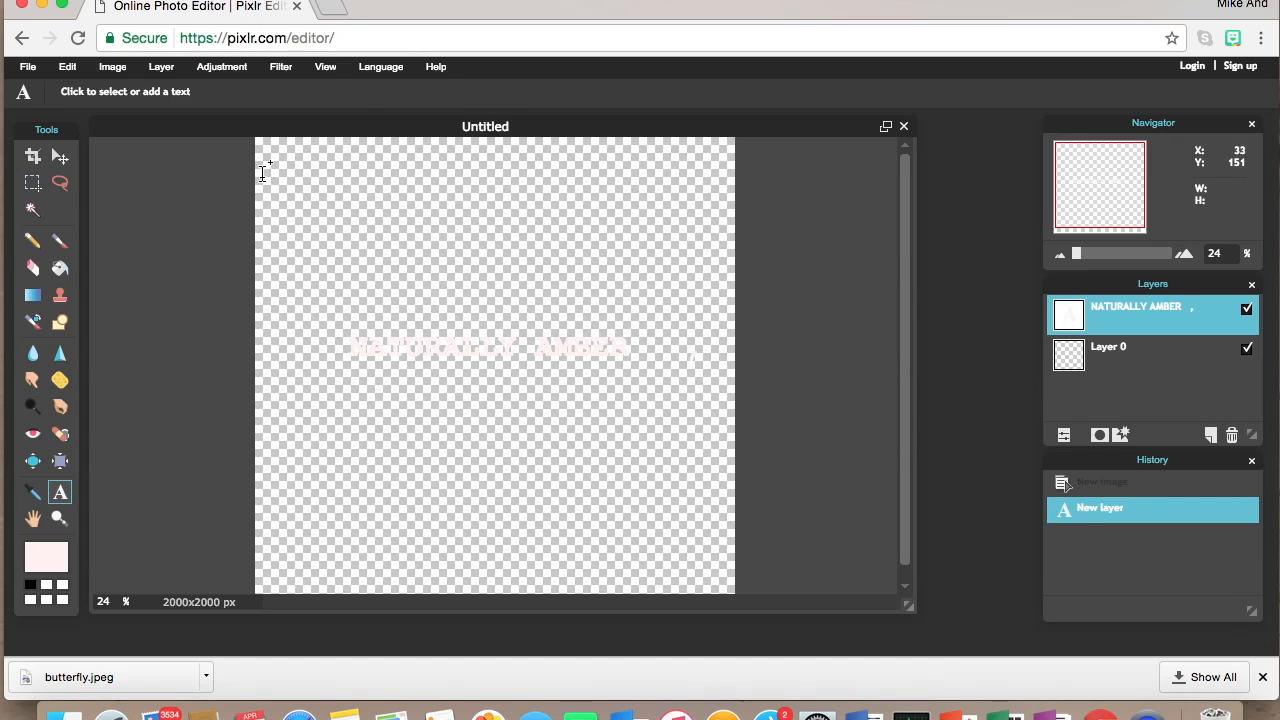
# Step: Crop the canvas closely around the words NATURALLY AMBER, to about 1304 x 221 px, excluding the trailing comma
pyautogui.click(33, 155)
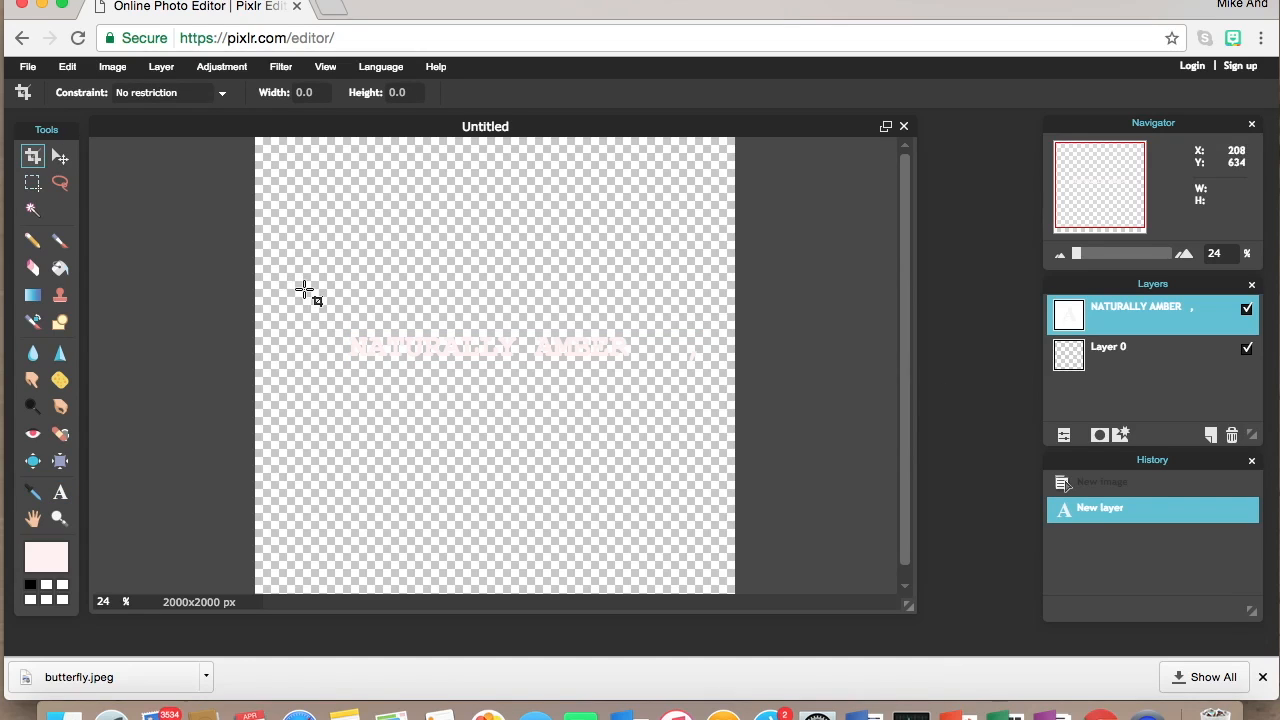
pyautogui.moveTo(334, 322); pyautogui.dragTo(646, 373)
pyautogui.click(759, 389)
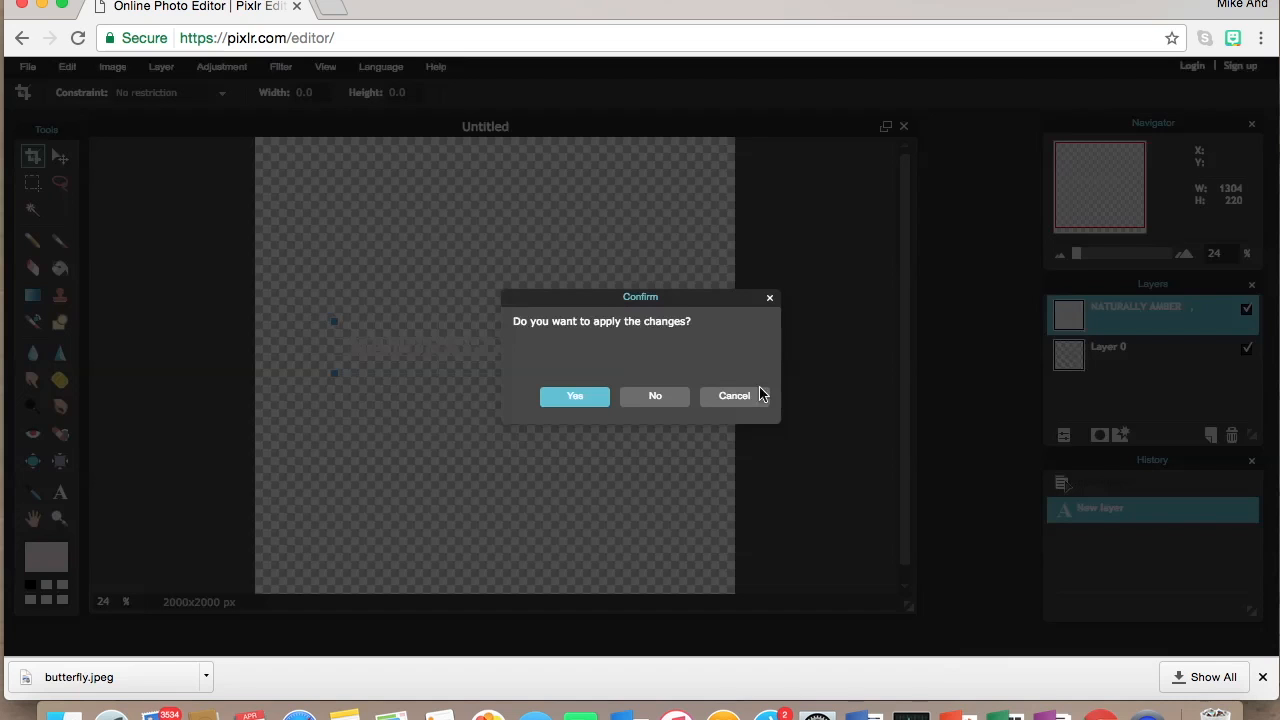
pyautogui.click(577, 397)
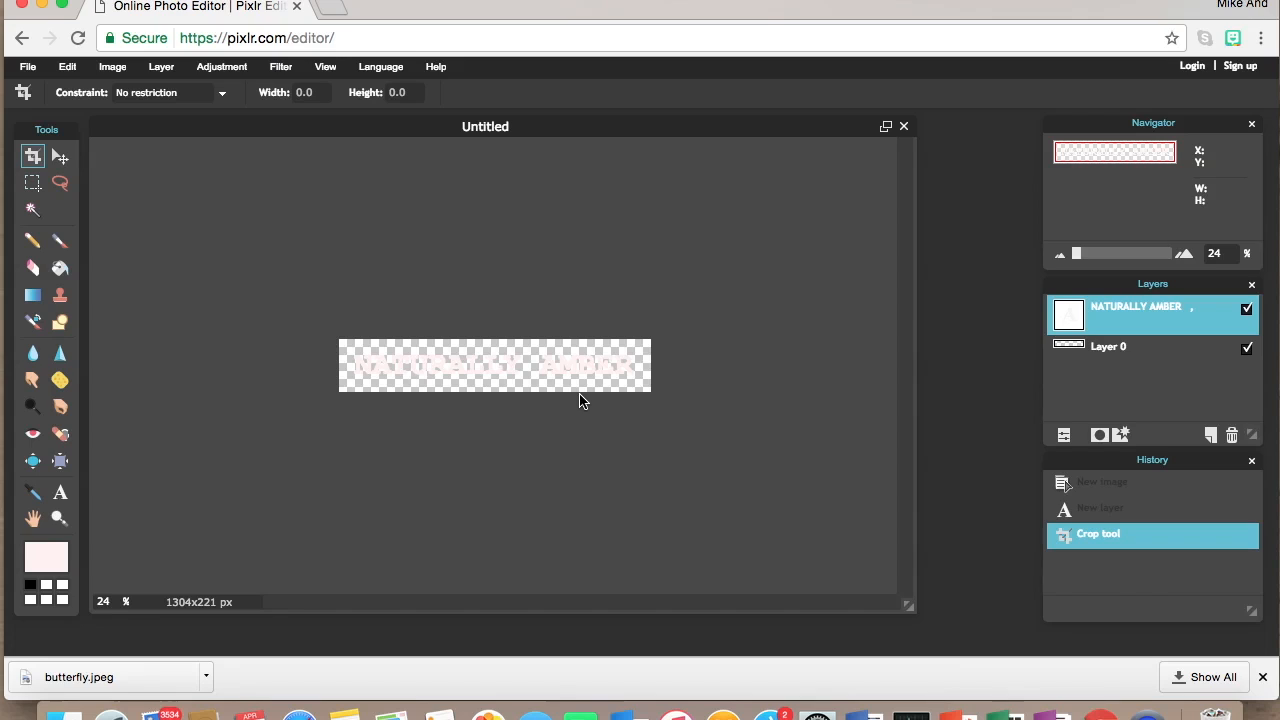
# Step: Close the cropped text image, saving it to the computer as a transparent full-quality PNG named NAME
pyautogui.click(903, 127)
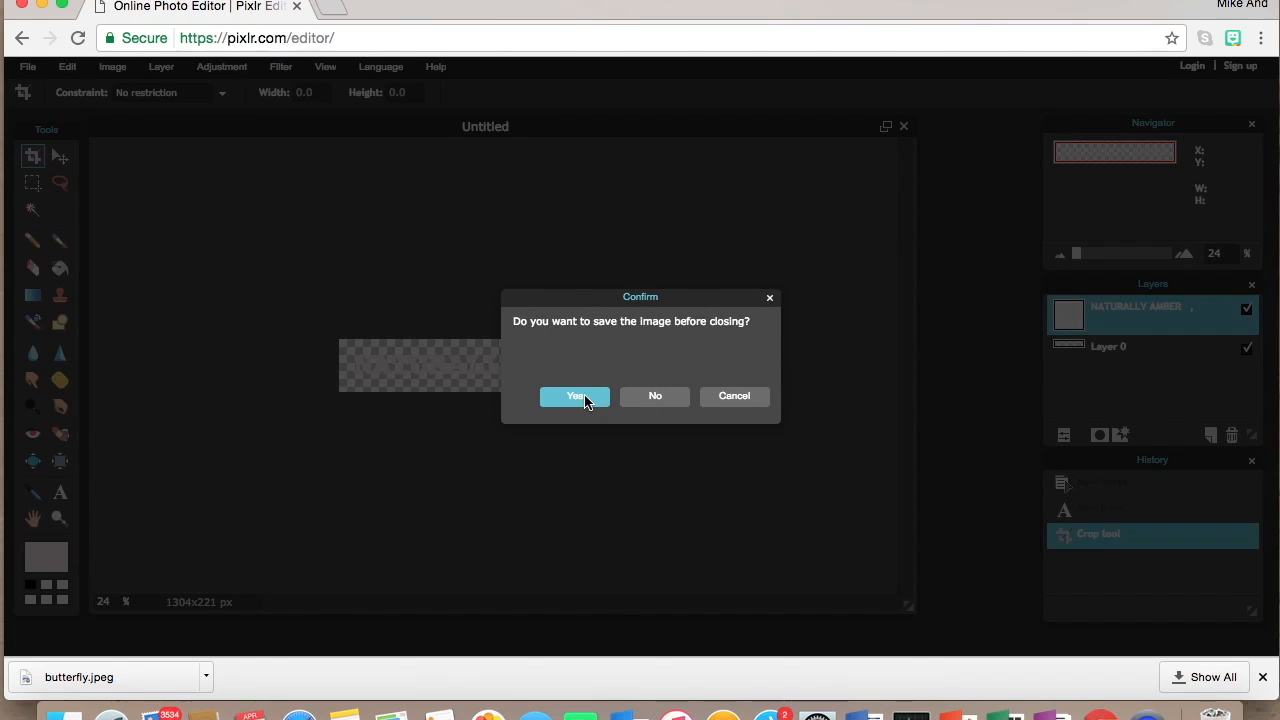
pyautogui.click(585, 398)
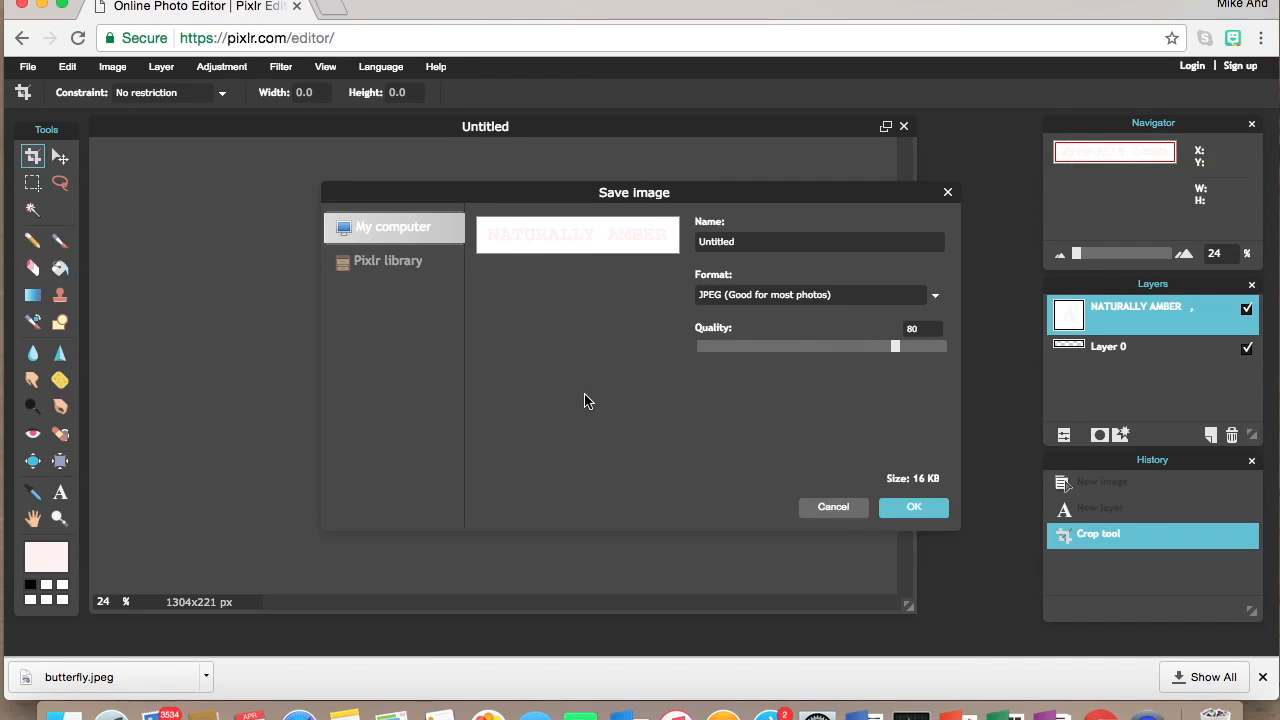
pyautogui.click(924, 298)
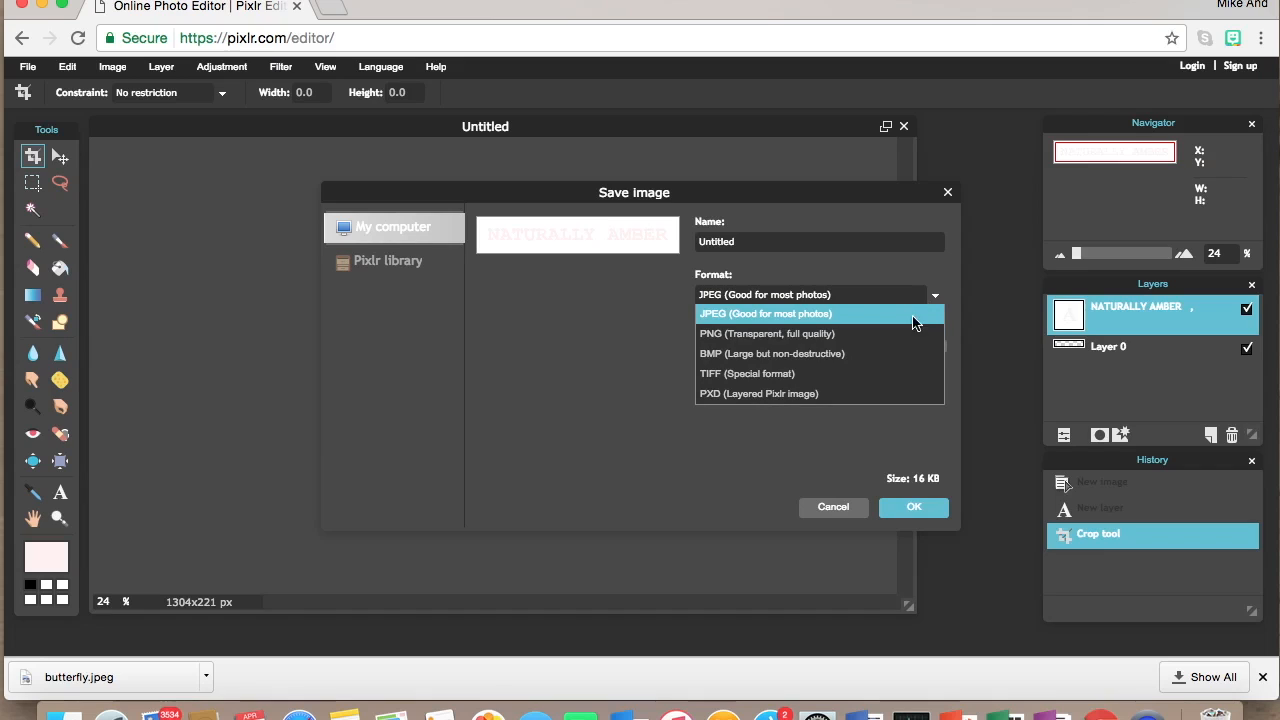
pyautogui.click(898, 334)
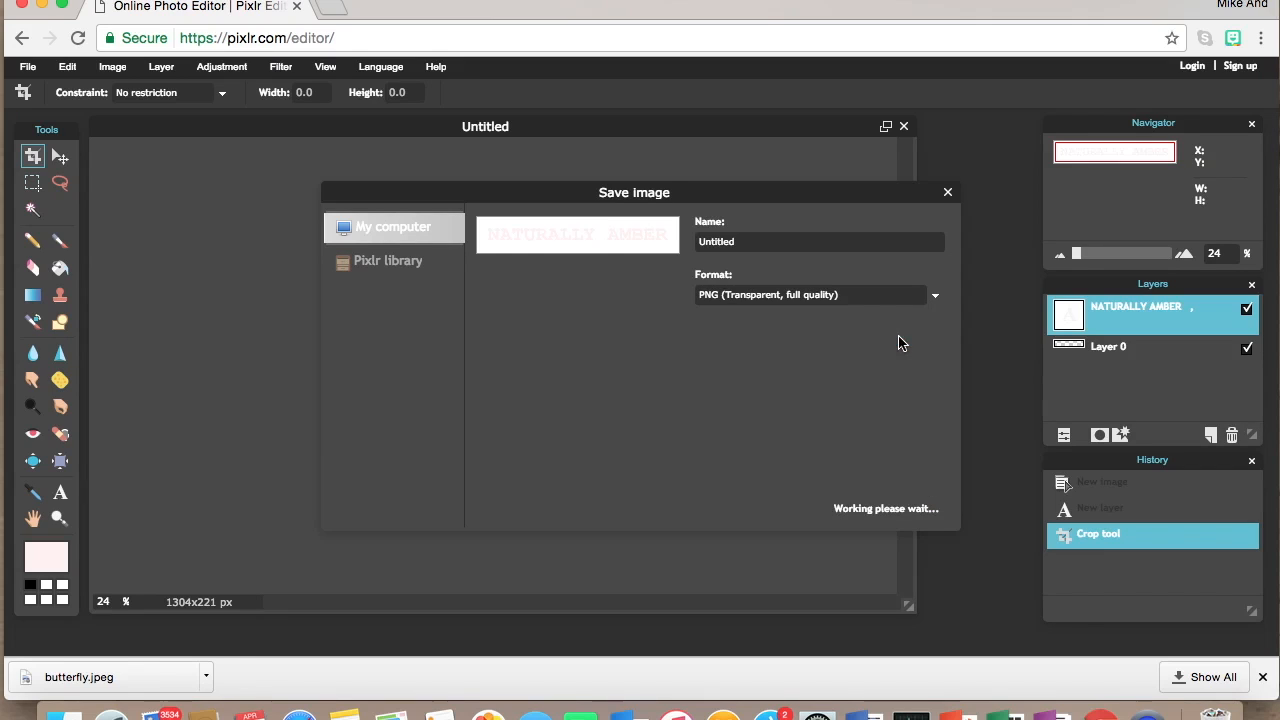
pyautogui.click(747, 241)
pyautogui.write('NAME')
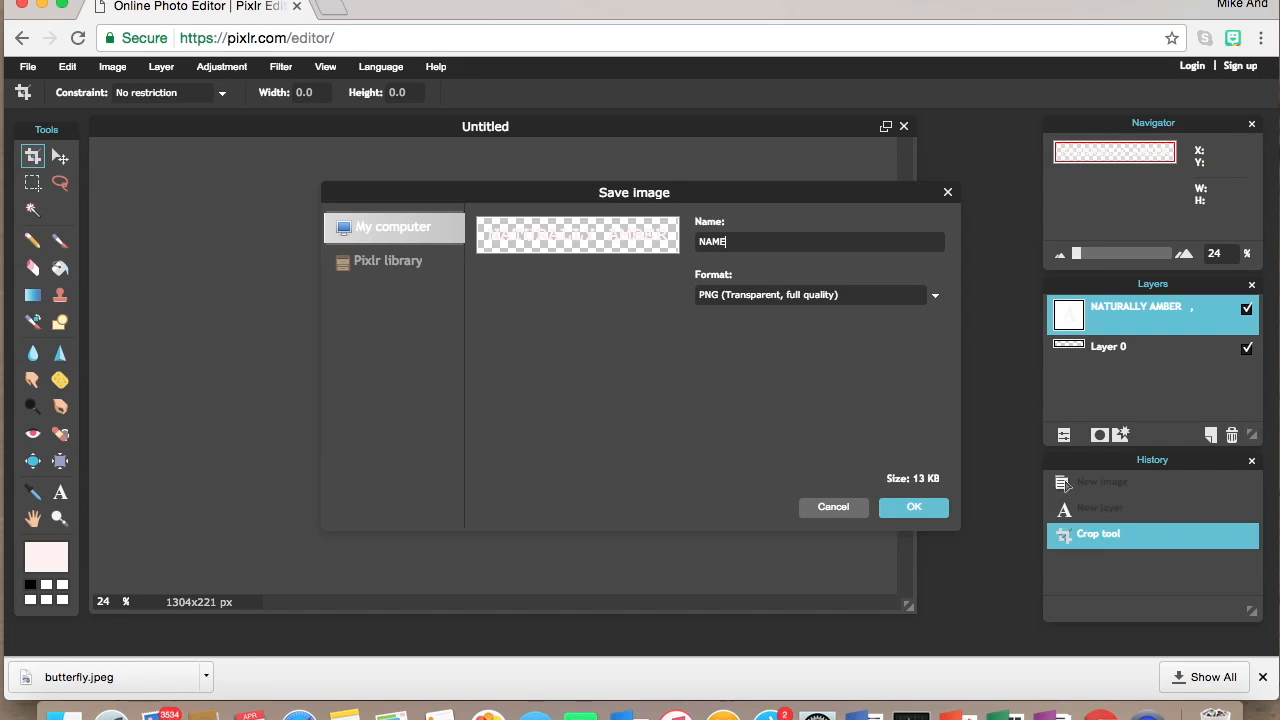
pyautogui.click(911, 507)
pyautogui.click(815, 262)
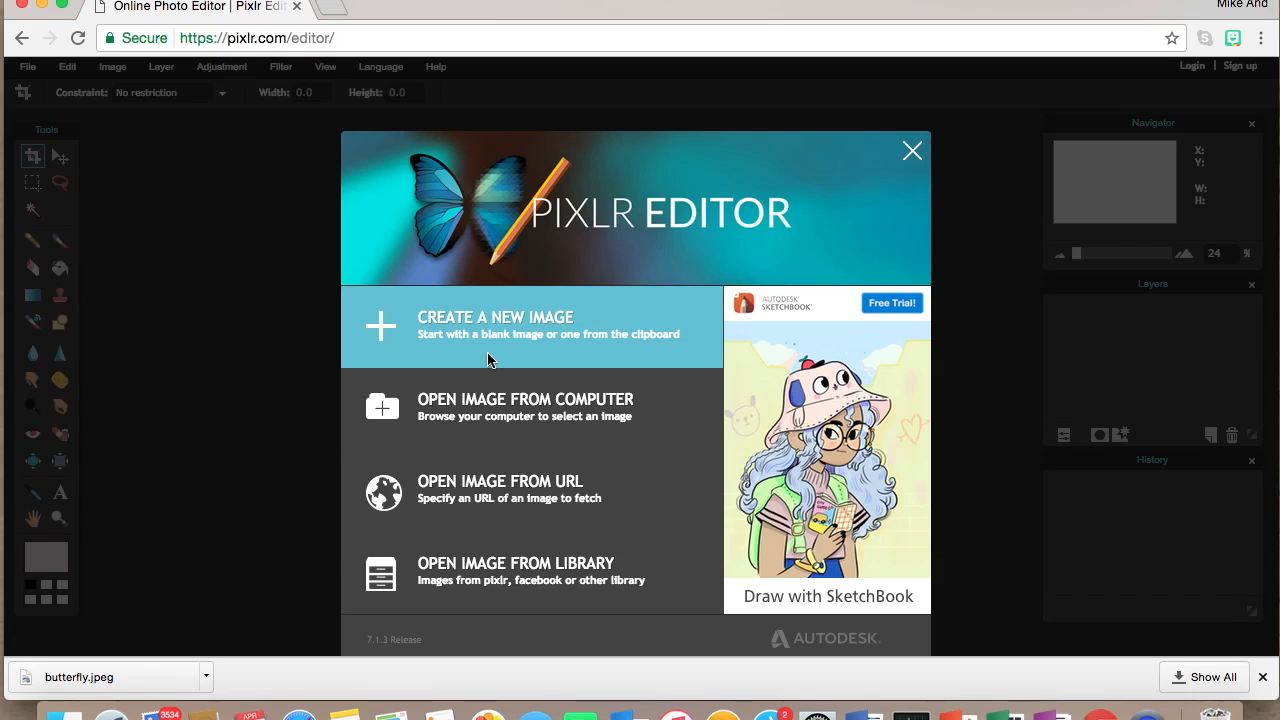
# Step: Create a new blank image 2000 px wide and 2000 px high with a transparent background
pyautogui.click(490, 360)
pyautogui.moveTo(580, 389); pyautogui.dragTo(514, 394)
pyautogui.write('2000')
pyautogui.moveTo(648, 389); pyautogui.dragTo(608, 389)
pyautogui.write('2')
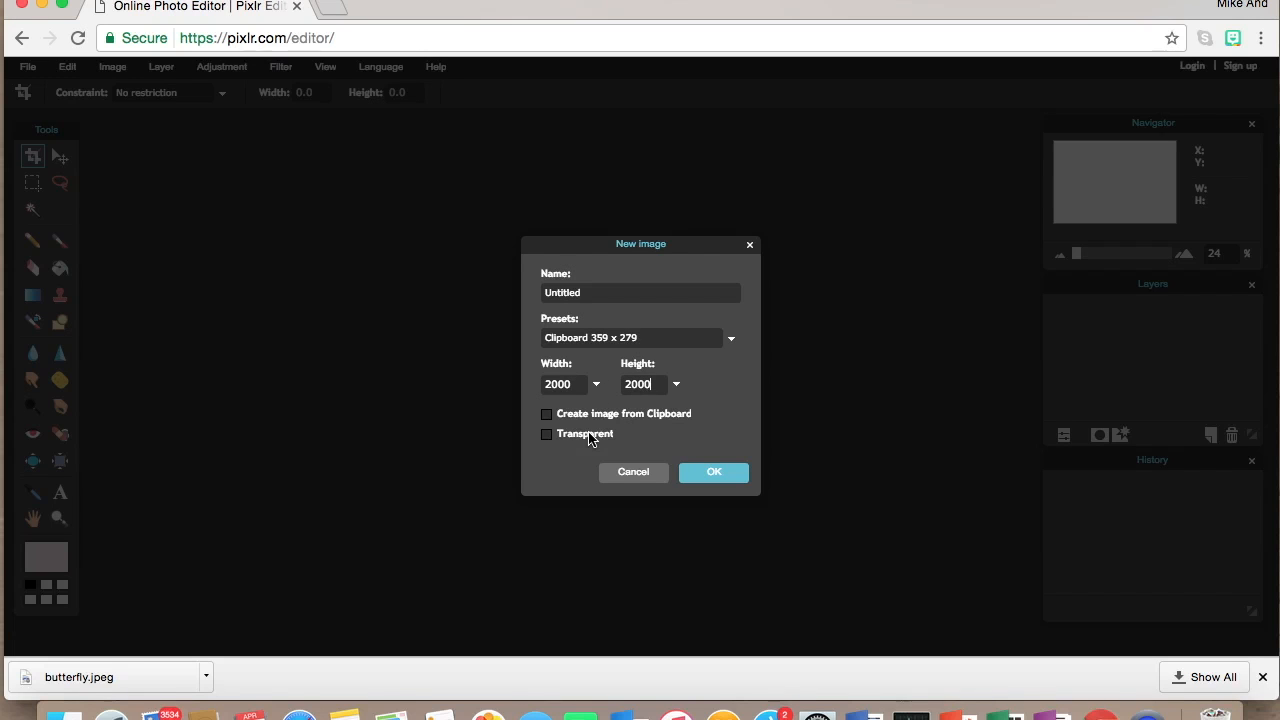
pyautogui.click(550, 434)
pyautogui.click(705, 477)
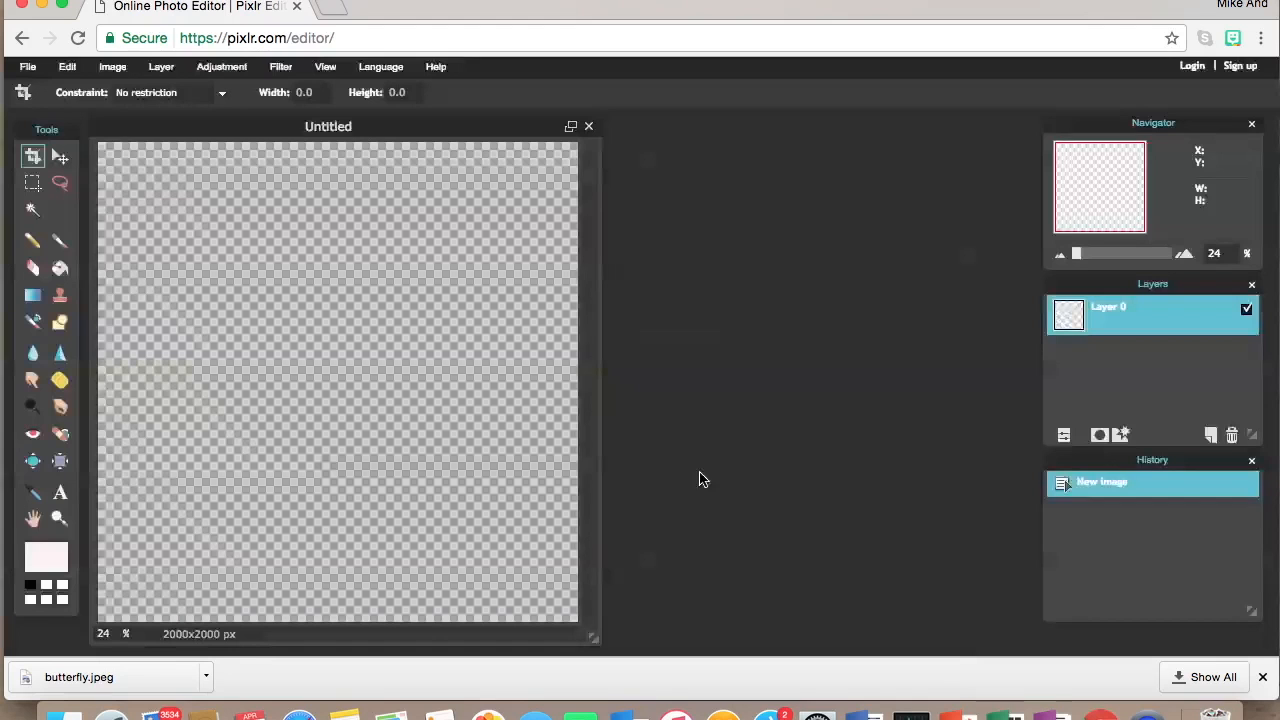
# Step: Add the text NATURALLY slightly above the canvas's middle, starting near its left edge, and move the text settings off the canvas
pyautogui.click(62, 497)
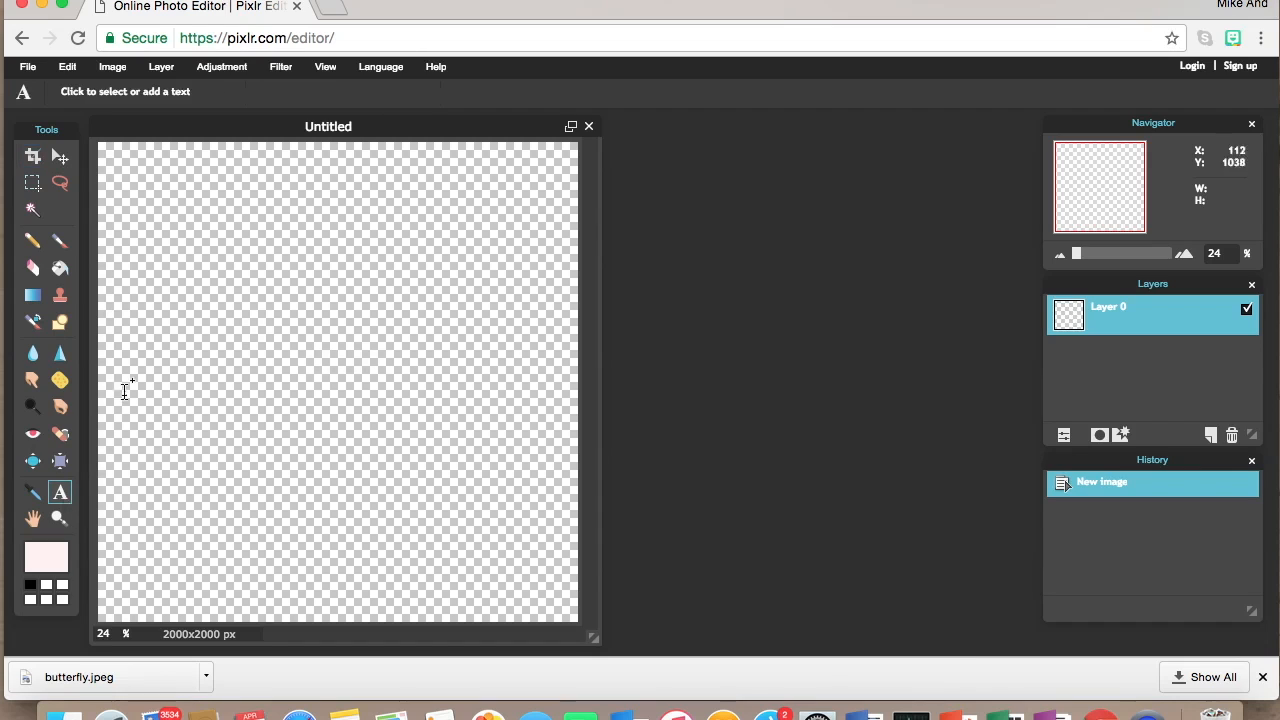
pyautogui.click(178, 338)
pyautogui.write('NATURALLY')
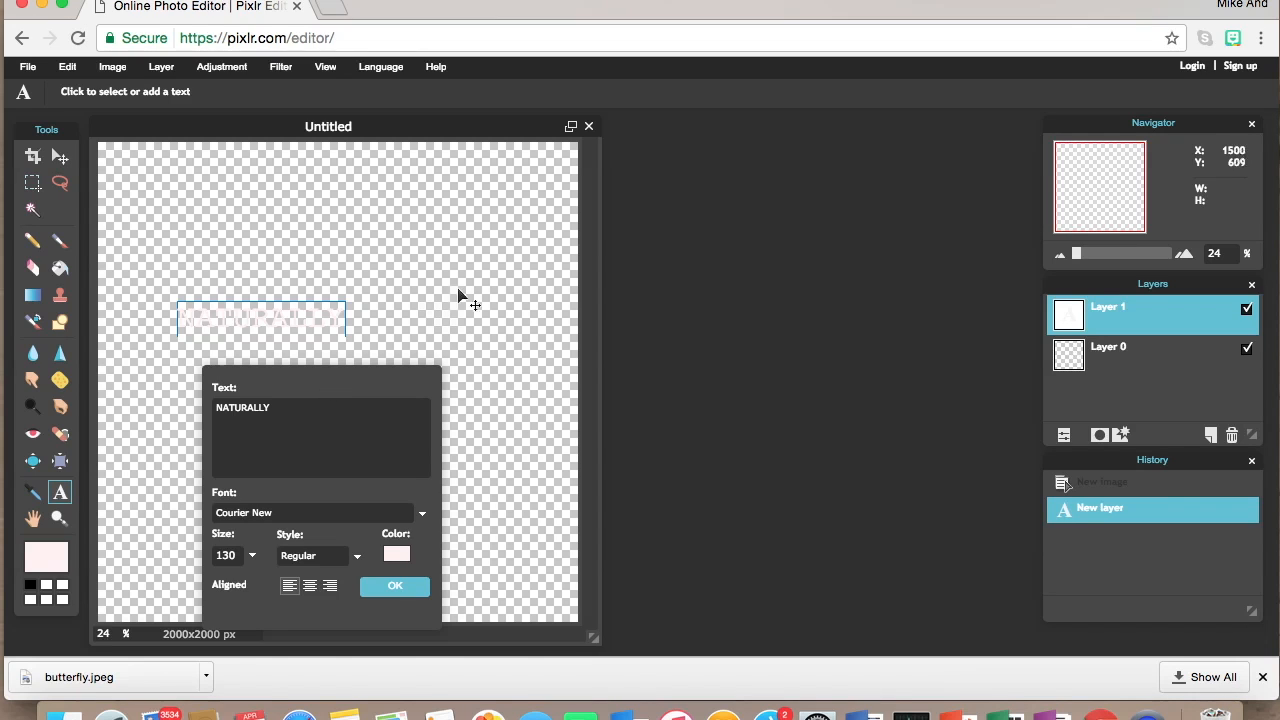
pyautogui.moveTo(312, 383); pyautogui.dragTo(722, 198)
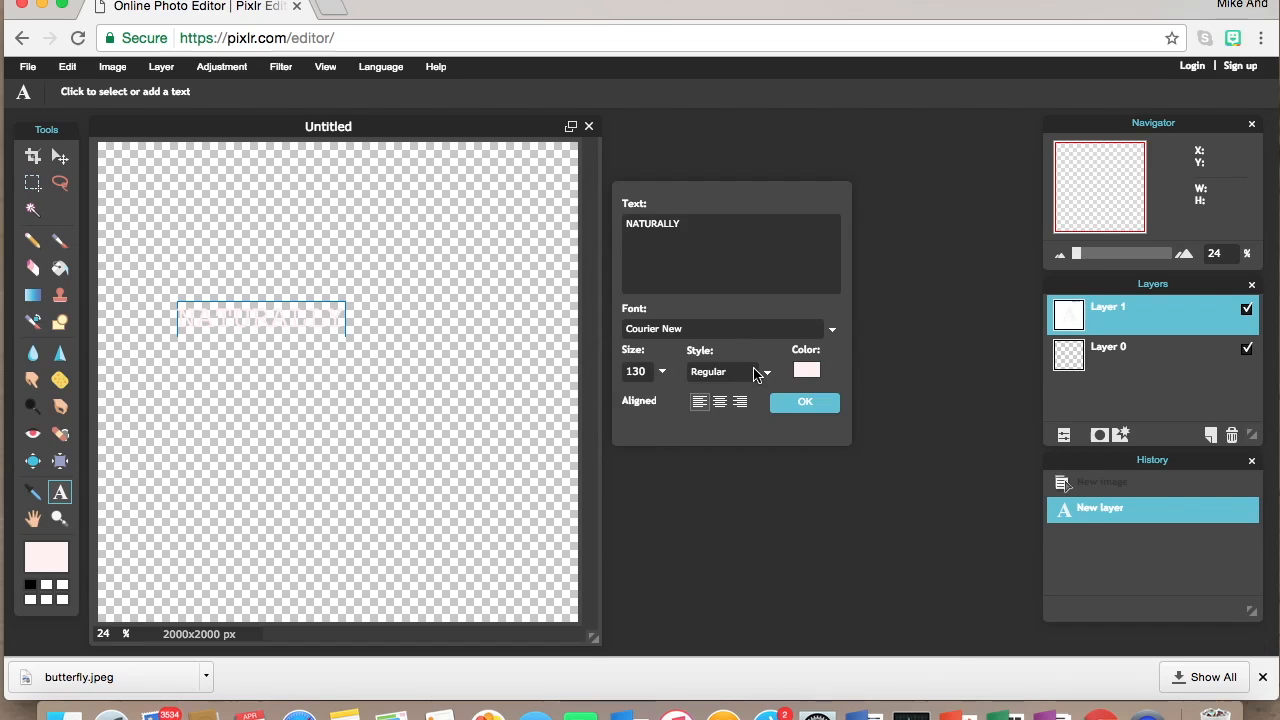